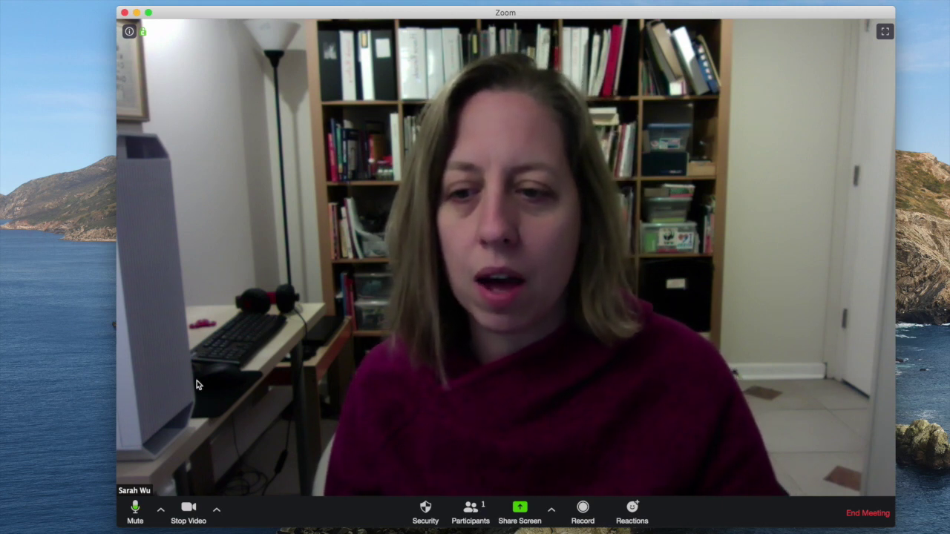
Mute and unmute the microphone, and turn the camera video off and back on.
click(134, 515)
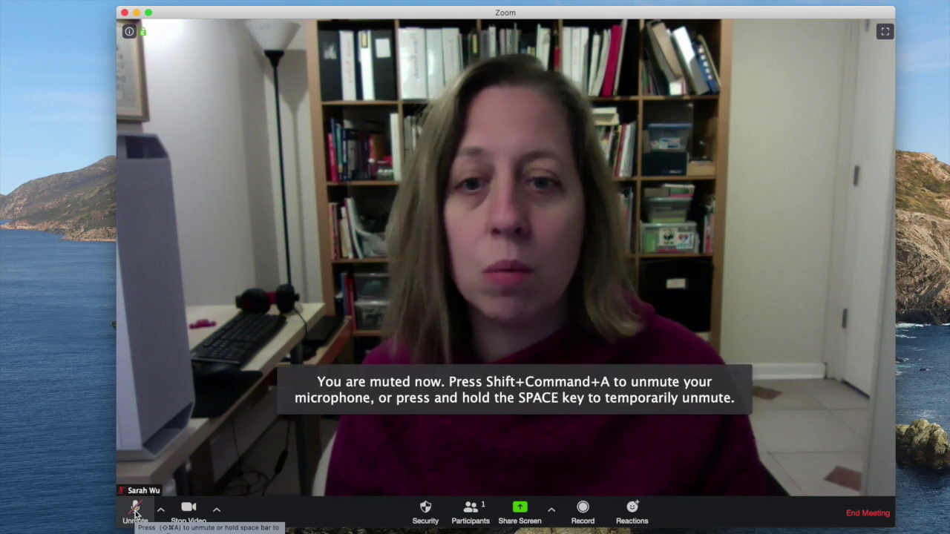
click(135, 512)
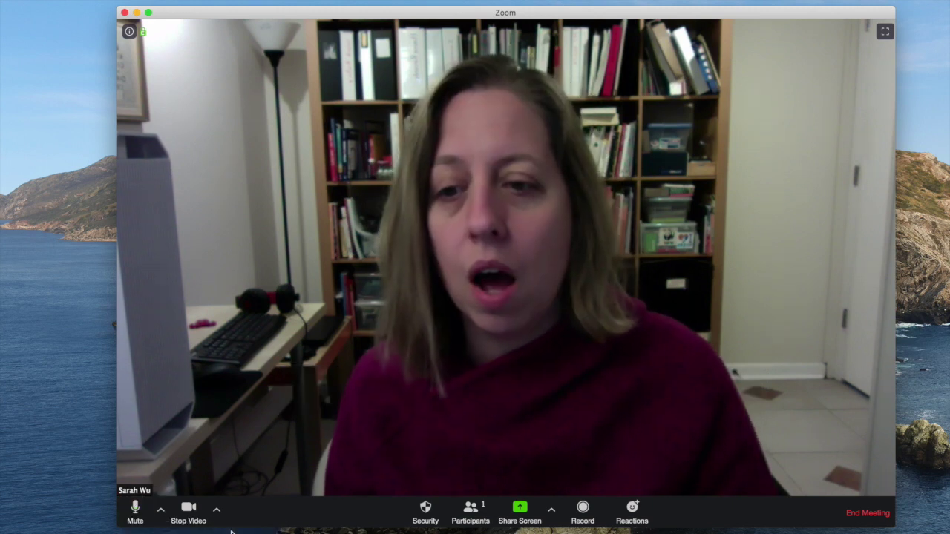
click(189, 509)
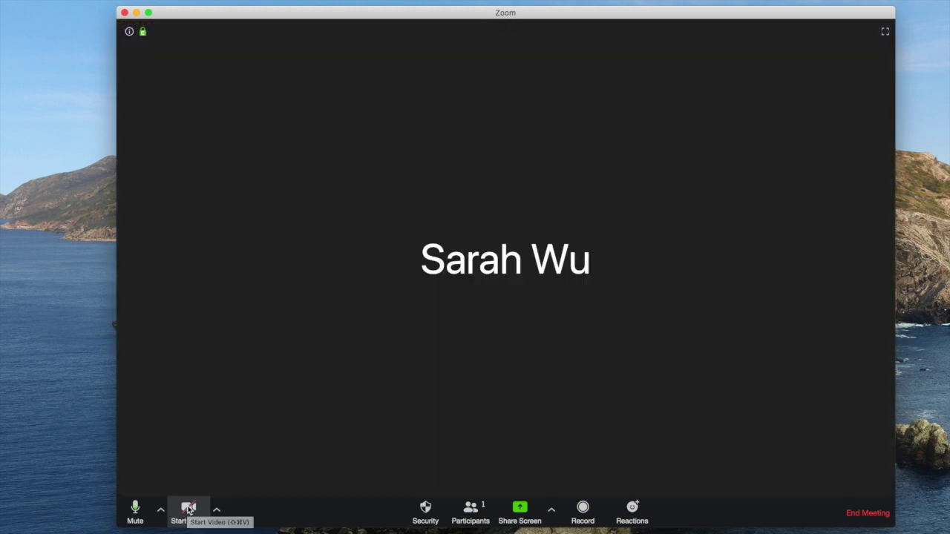
click(189, 509)
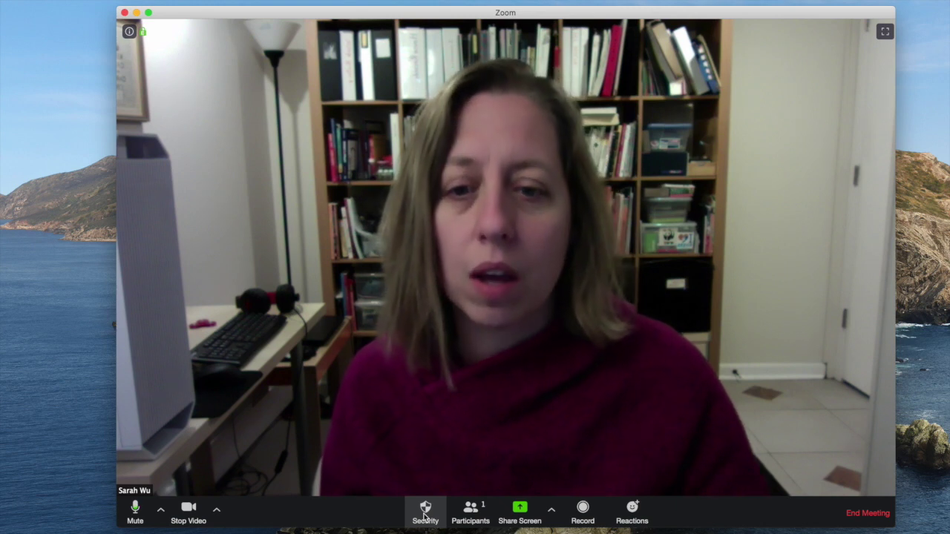
Review the meeting's security options and the participants list with its host controls, closing the list when done.
click(424, 512)
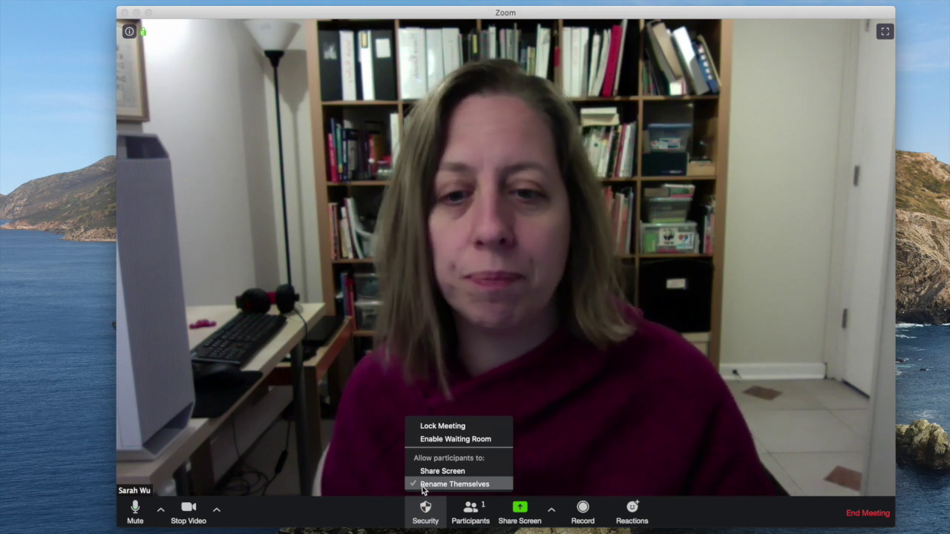
click(477, 523)
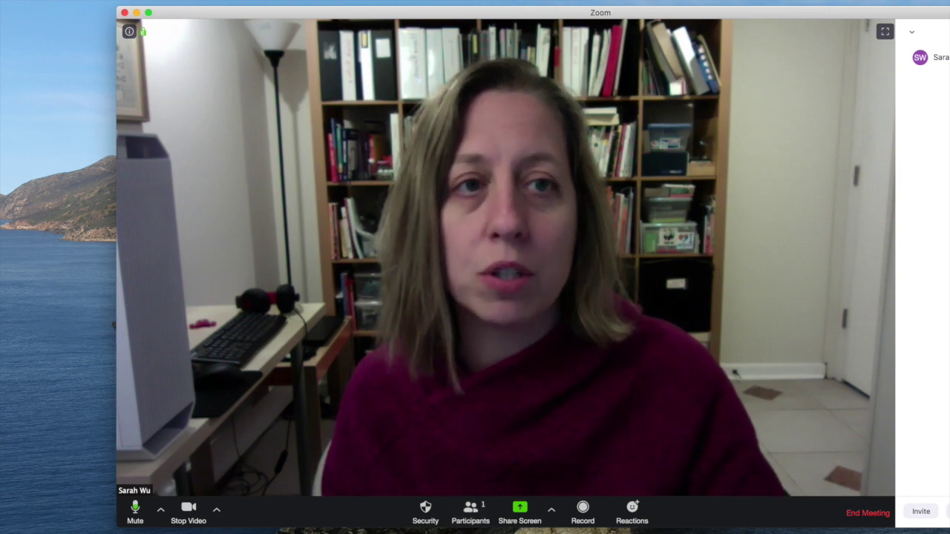
drag(829, 14, 699, 17)
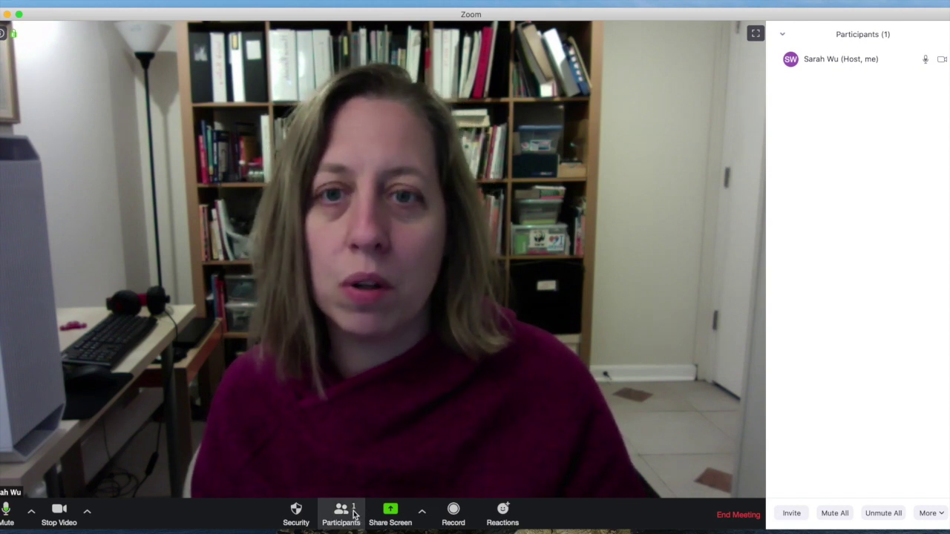
click(353, 515)
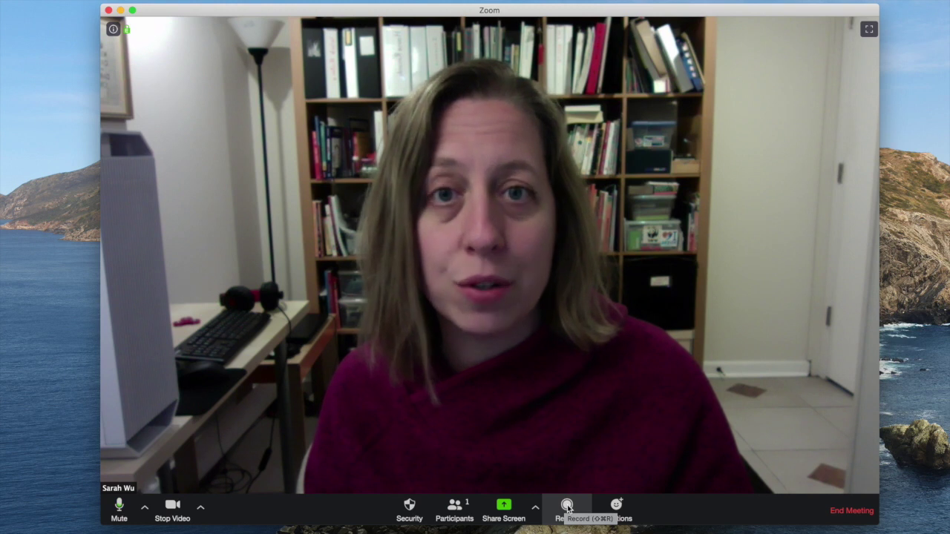
Send a thumbs-up reaction and a clapping-hands reaction to the meeting.
click(621, 511)
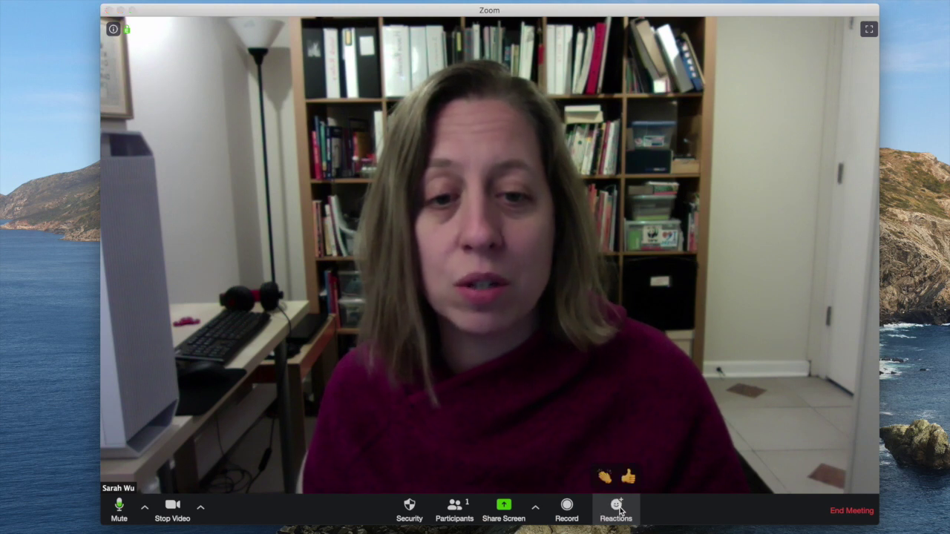
click(627, 479)
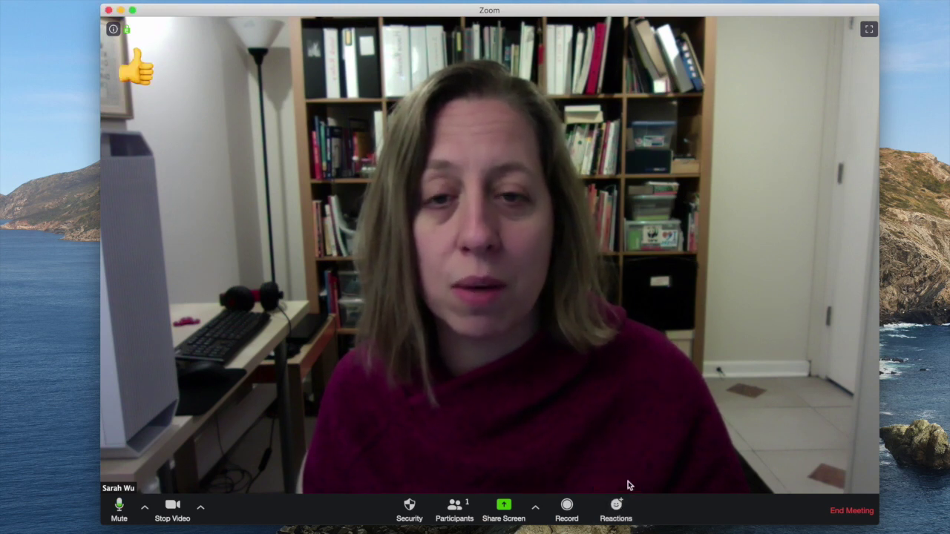
click(621, 510)
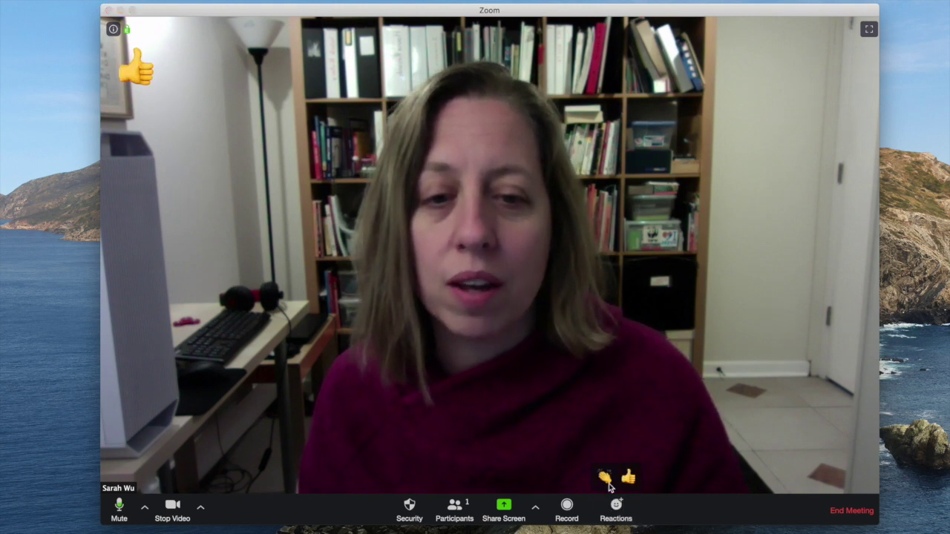
click(607, 479)
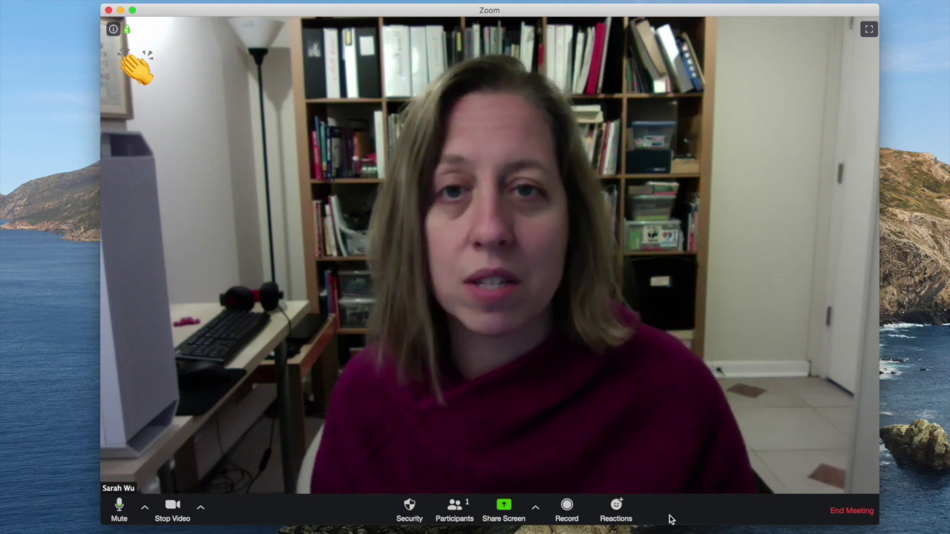
Share a blank whiteboard in the meeting.
click(504, 511)
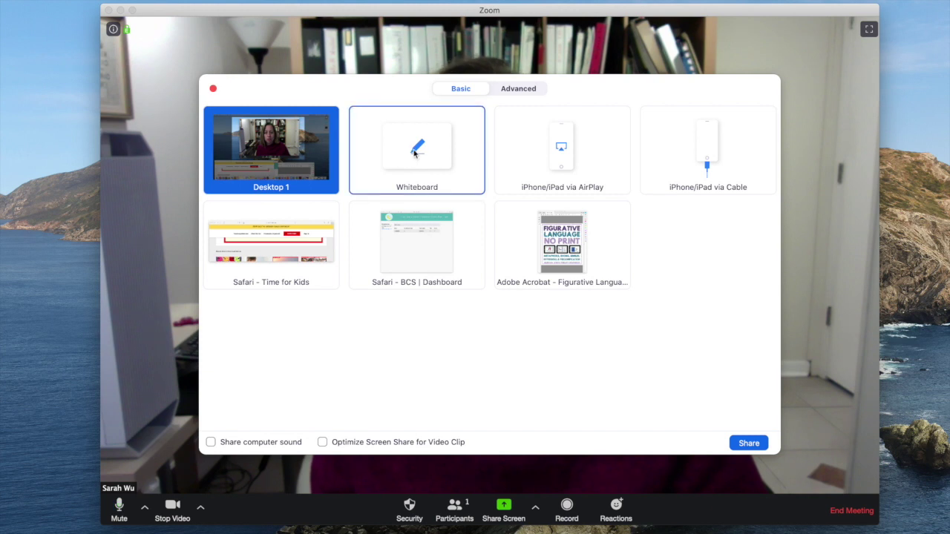
click(415, 152)
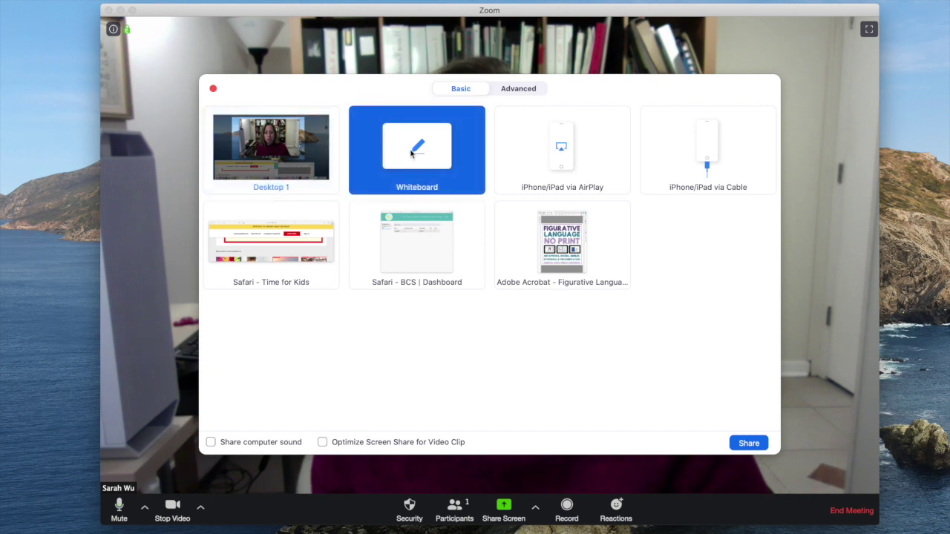
click(750, 444)
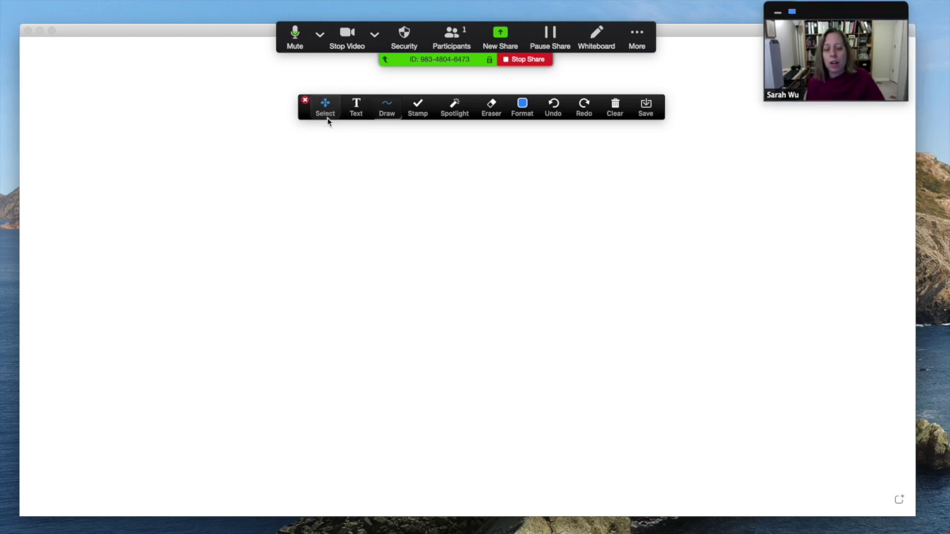
Handwrite the word "casa" in large blue letters across the whiteboard using the thick freehand Draw tool.
click(387, 108)
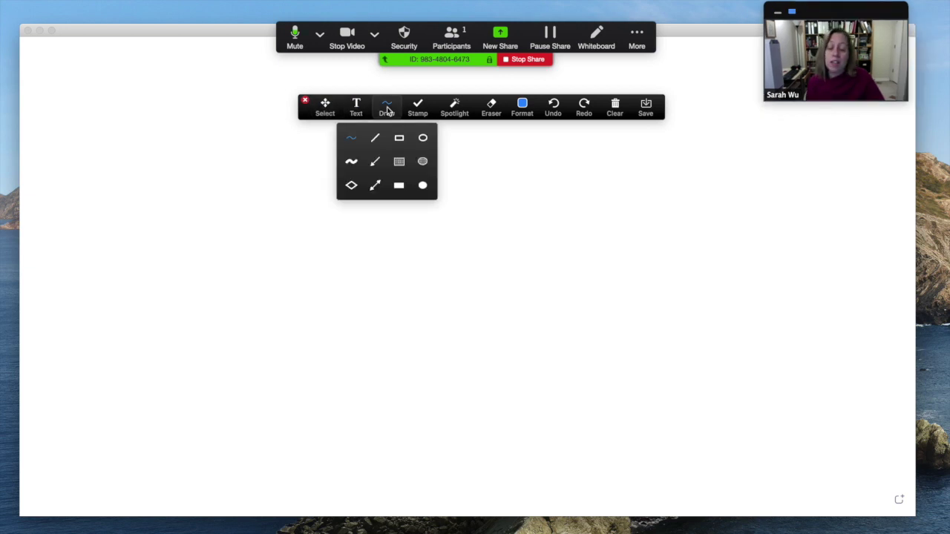
click(352, 162)
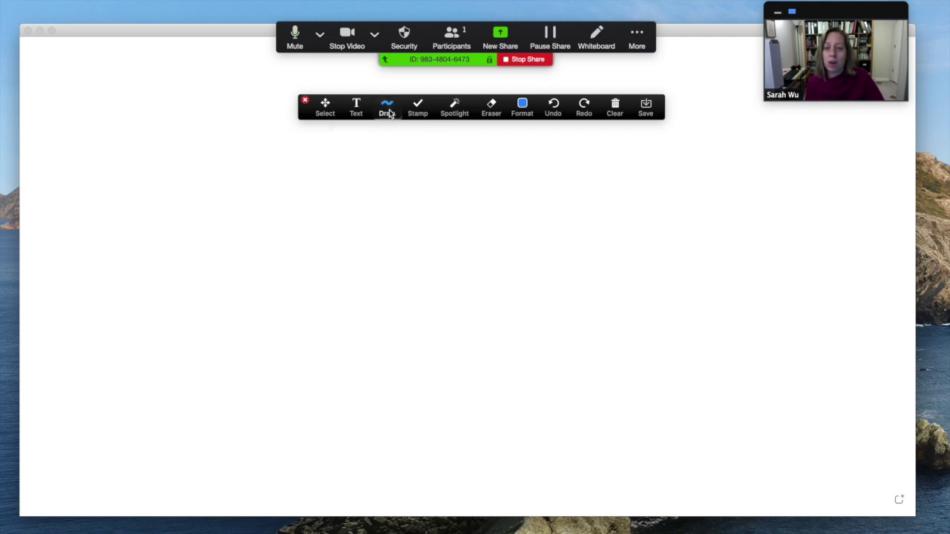
click(387, 108)
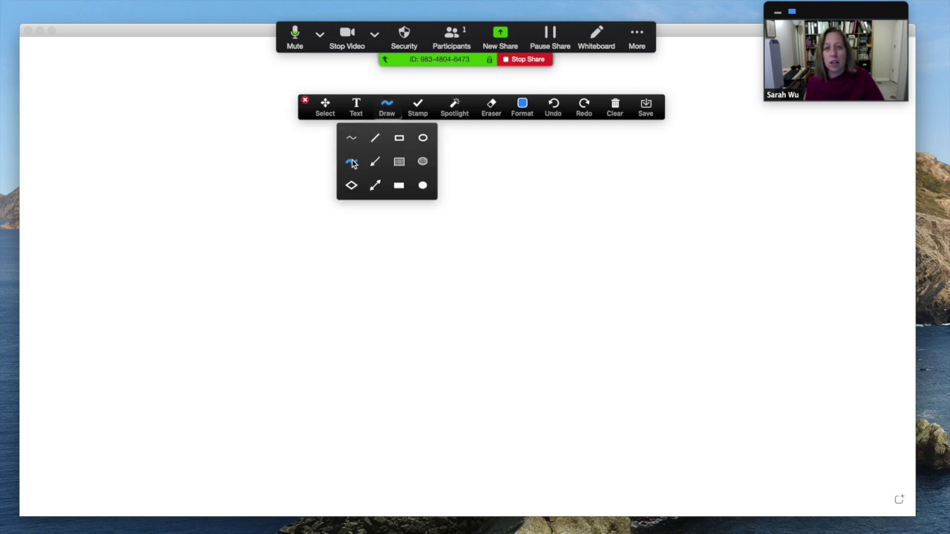
click(352, 163)
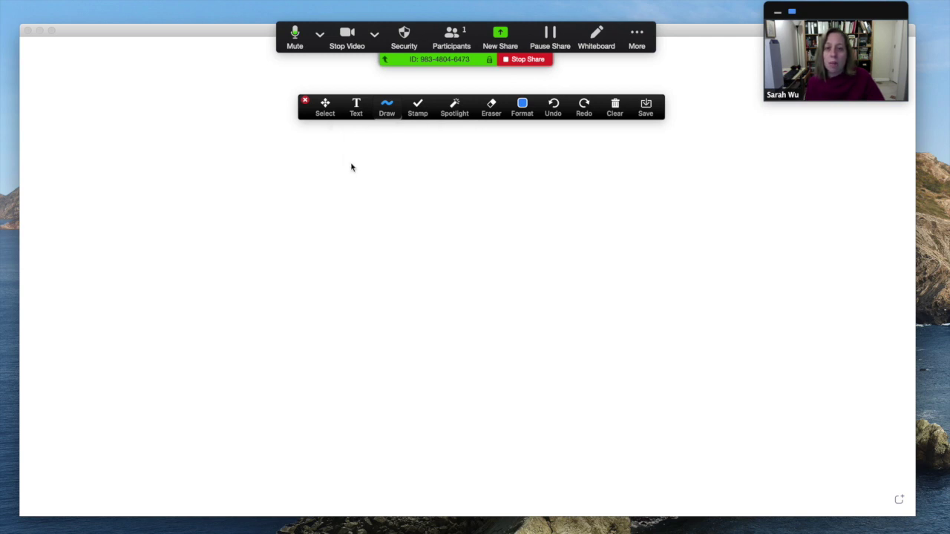
mouse_move(259, 216)
mouse_down()
mouse_move(227, 191)
mouse_move(242, 297)
mouse_move(261, 285)
mouse_up()
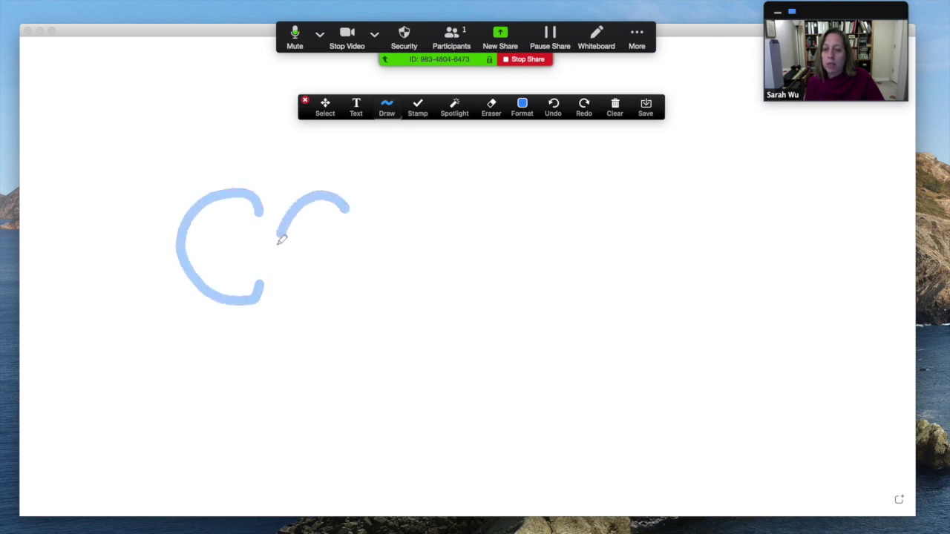
mouse_move(282, 239)
mouse_down()
mouse_move(333, 260)
mouse_move(352, 204)
mouse_move(371, 283)
mouse_up()
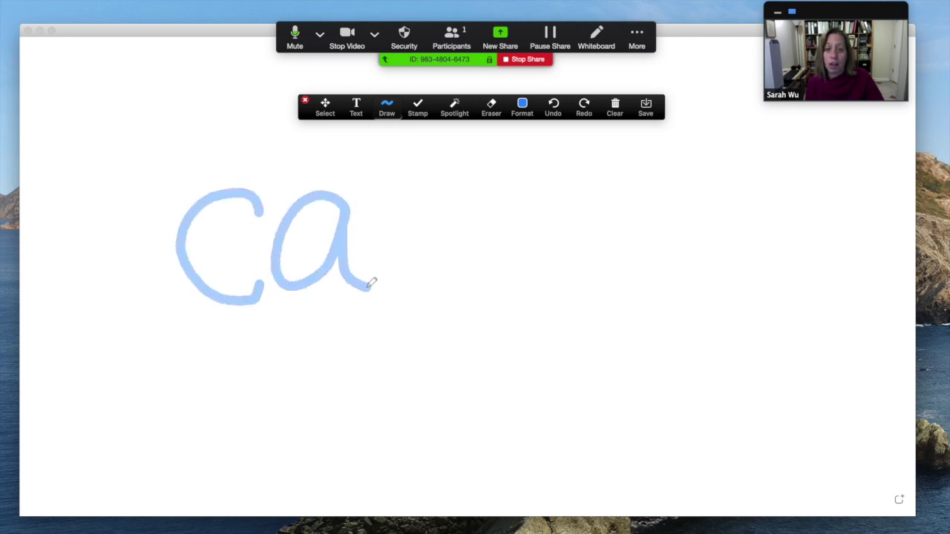
mouse_move(426, 193)
mouse_down()
mouse_move(394, 186)
mouse_move(416, 214)
mouse_move(430, 268)
mouse_move(383, 261)
mouse_up()
mouse_move(511, 201)
mouse_down()
mouse_move(460, 213)
mouse_move(542, 262)
mouse_up()
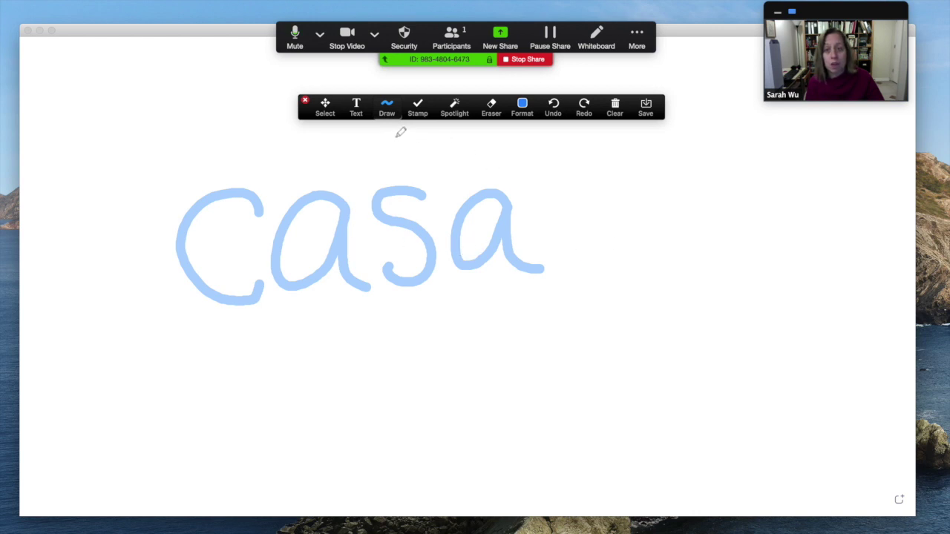
Move the handwritten letters c, a, s, a one by one to the upper-left area of the whiteboard.
click(324, 109)
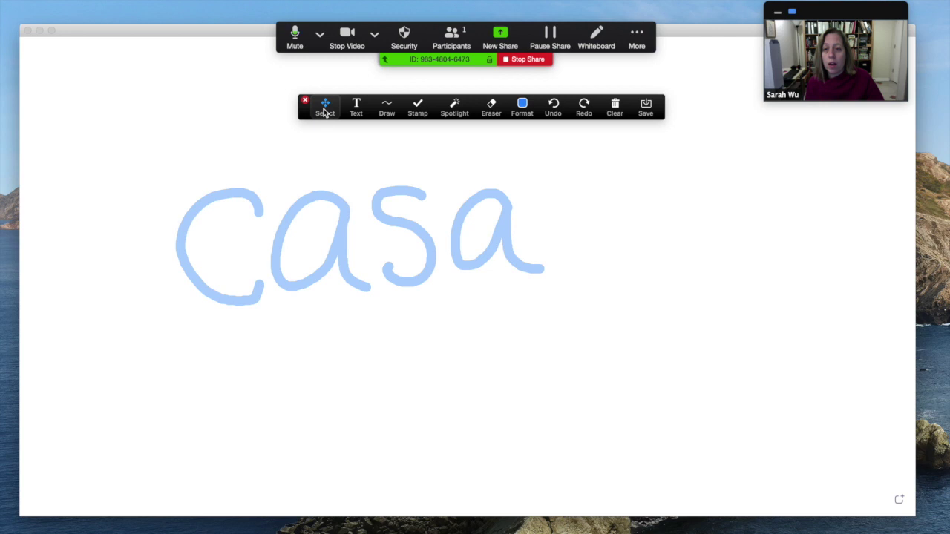
click(325, 197)
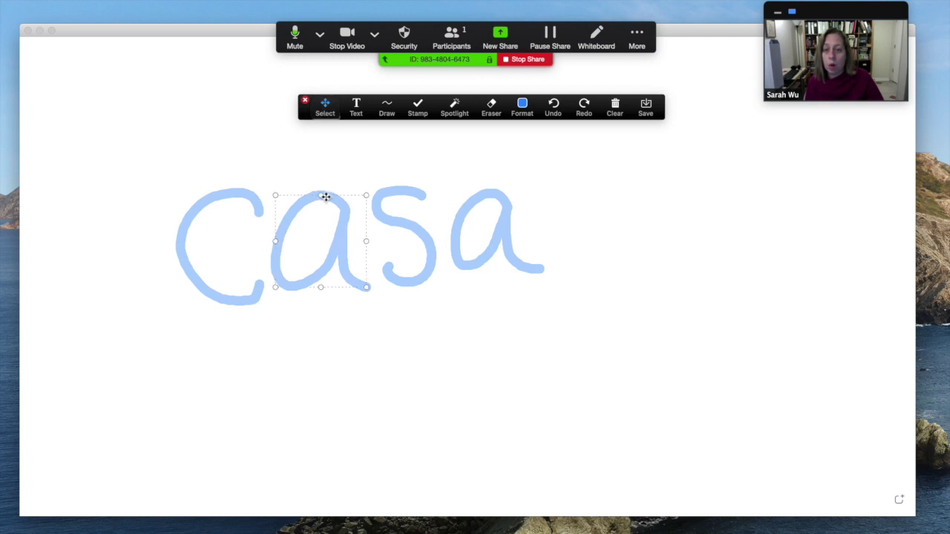
mouse_move(325, 196)
mouse_down()
mouse_move(319, 343)
mouse_move(248, 363)
mouse_move(347, 201)
mouse_move(322, 201)
mouse_up()
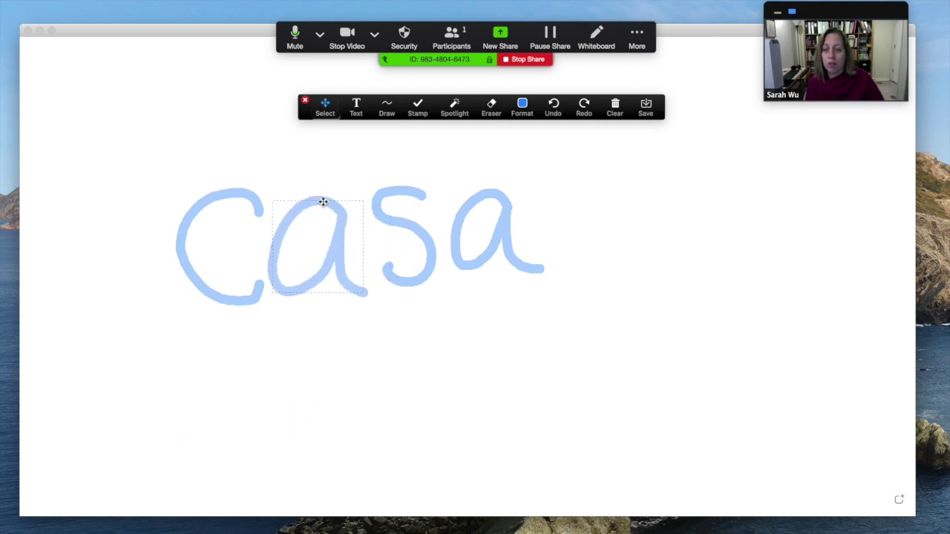
drag(238, 198, 109, 80)
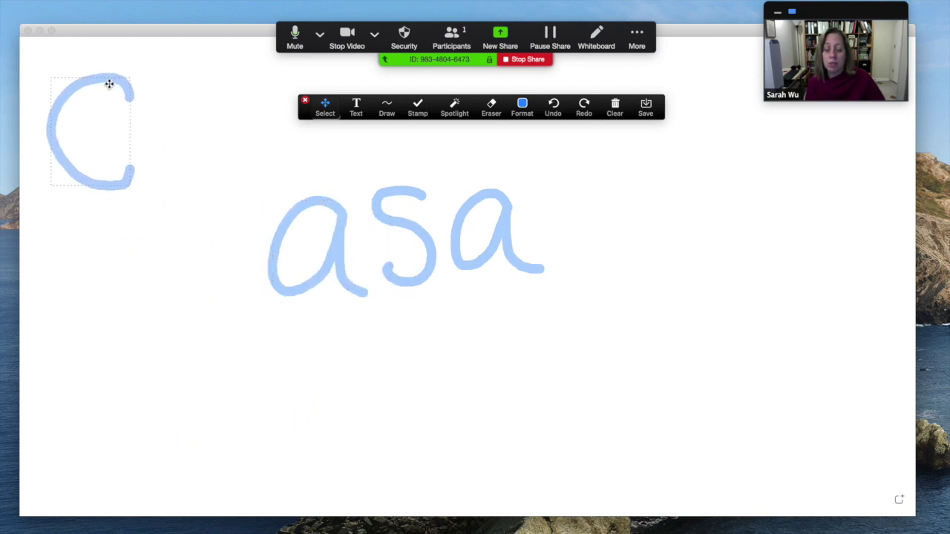
drag(314, 206, 205, 87)
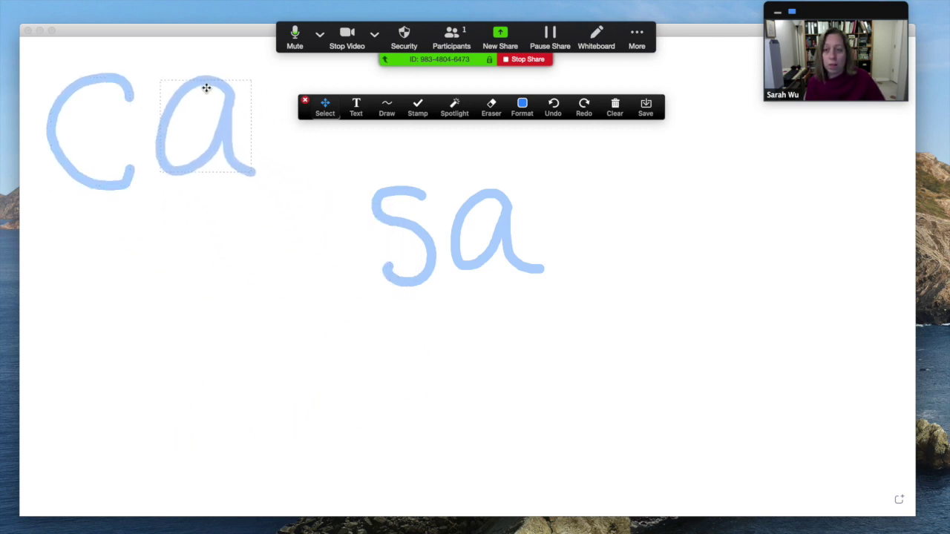
drag(393, 196, 292, 83)
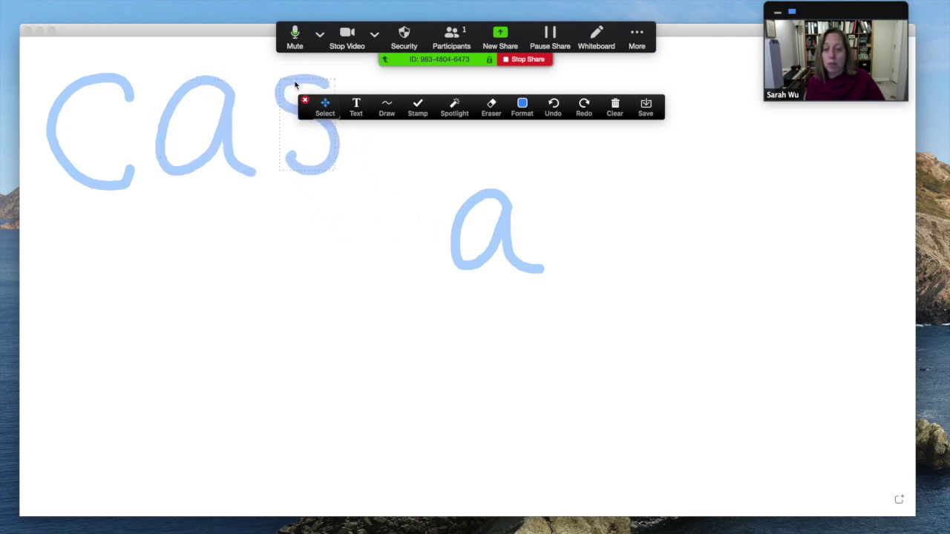
drag(487, 199, 396, 90)
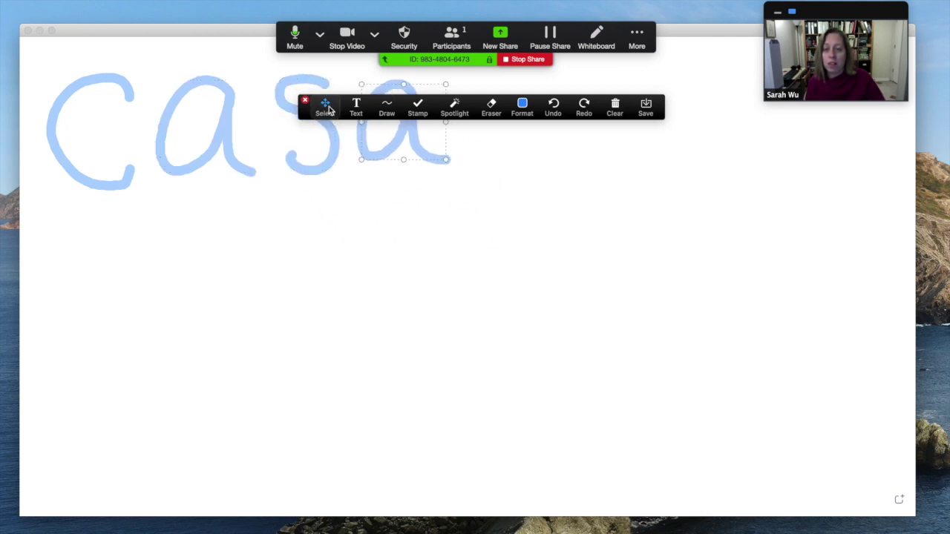
Undo all the moves of the handwritten letters.
click(555, 110)
click(555, 110)
click(552, 110)
click(551, 111)
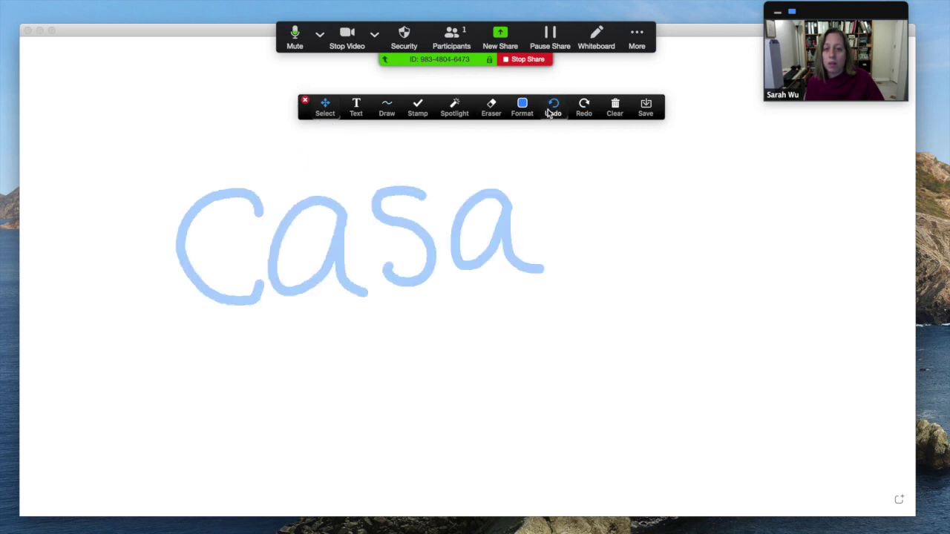
click(551, 111)
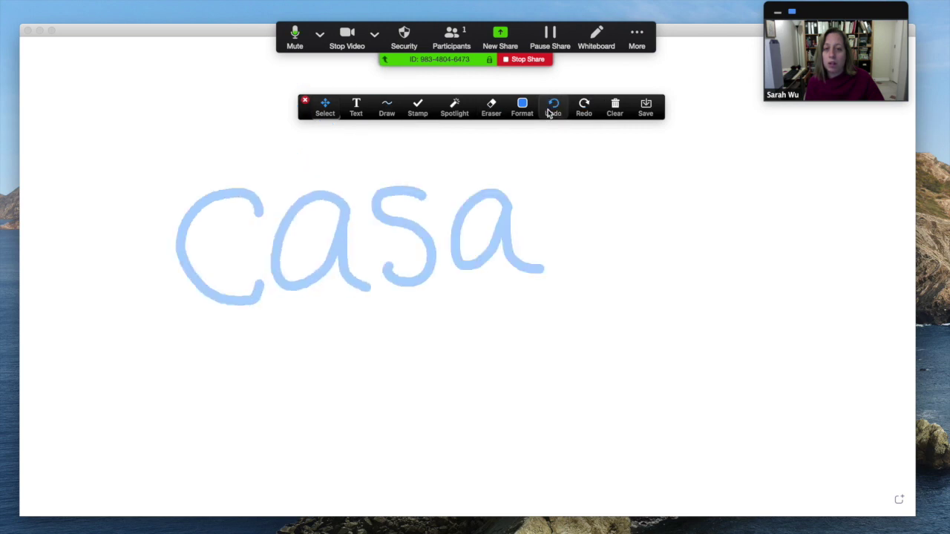
Add the text "Hello!" above the handwritten word in bold italic at font size 72.
click(357, 108)
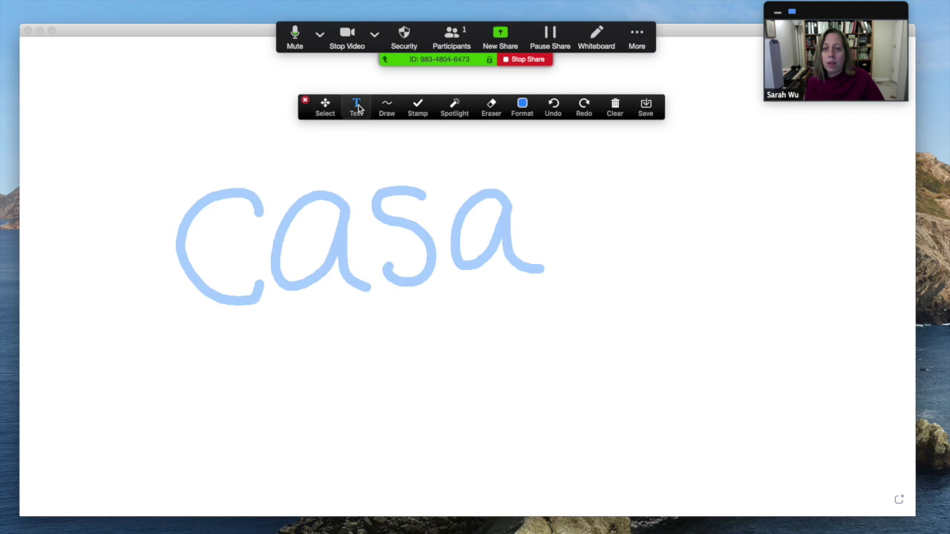
click(350, 146)
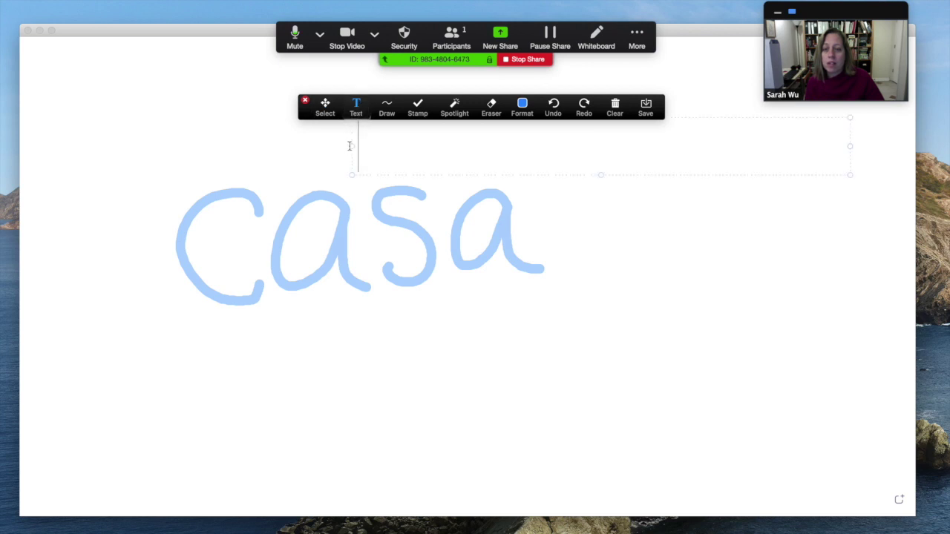
click(530, 108)
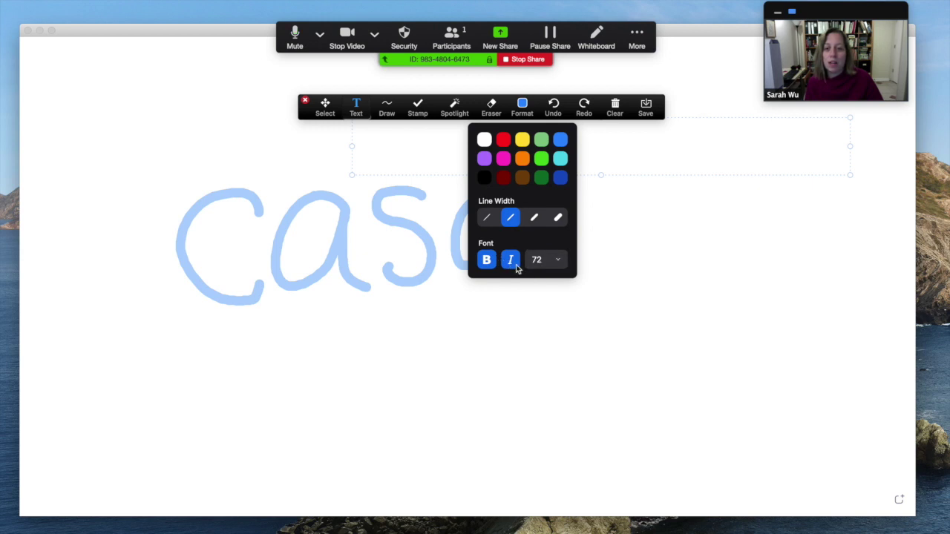
click(408, 156)
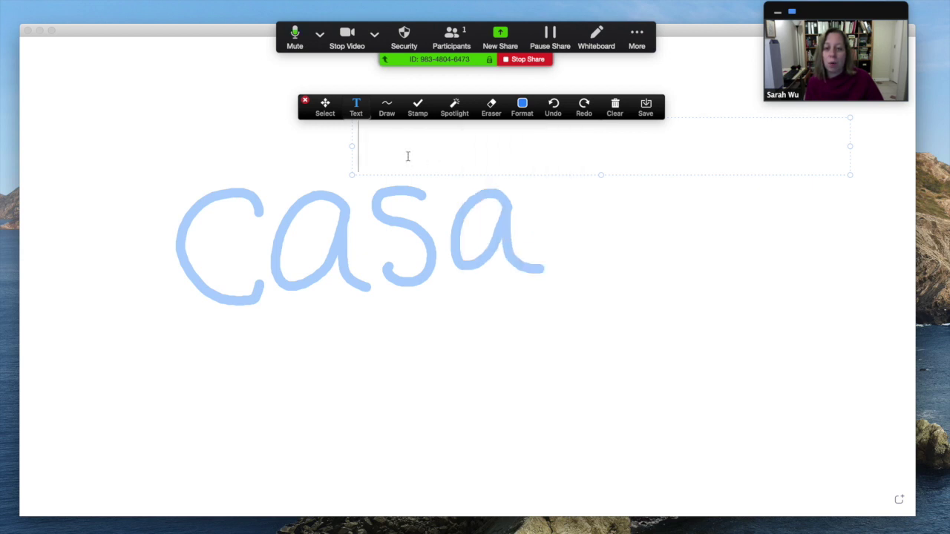
text(Hello)
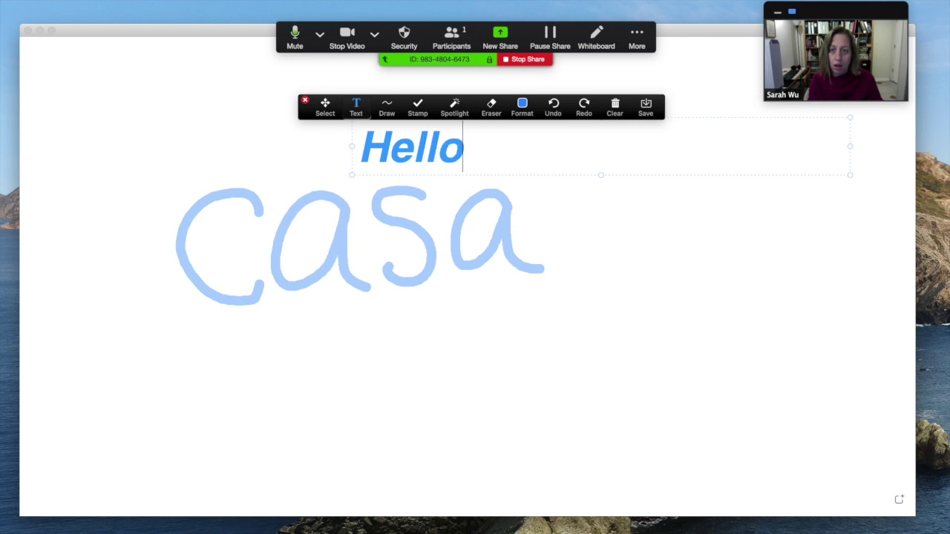
text(!)
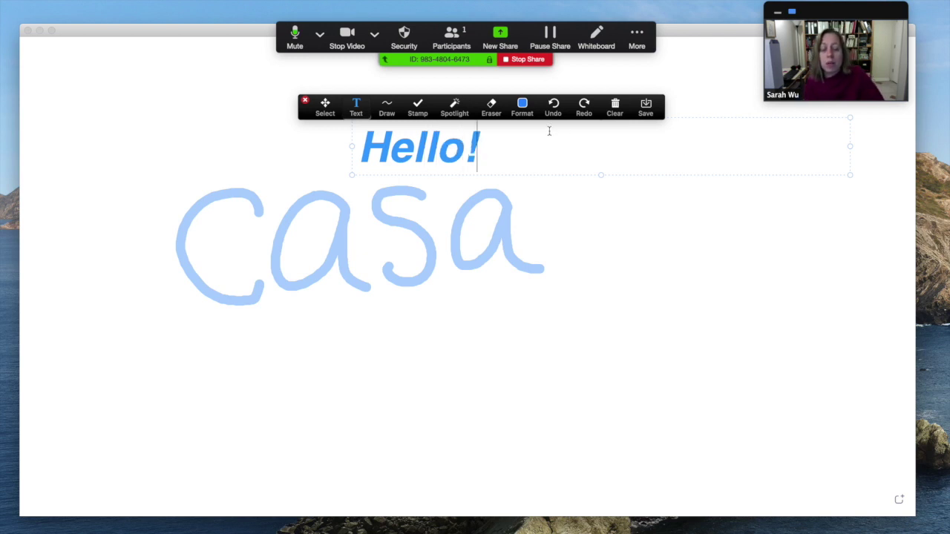
Remove the italic and bold formatting from the "Hello!" text and set its font size to 24.
click(522, 107)
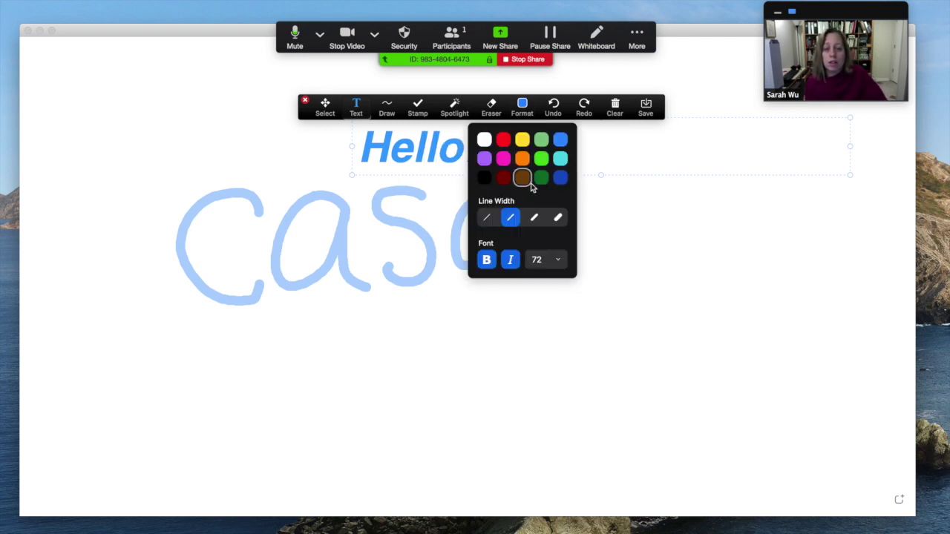
click(511, 261)
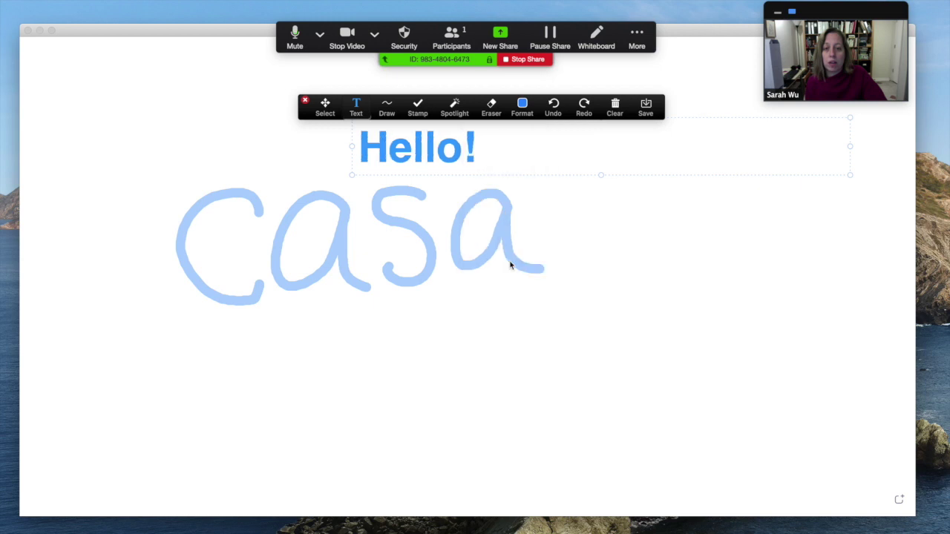
click(522, 106)
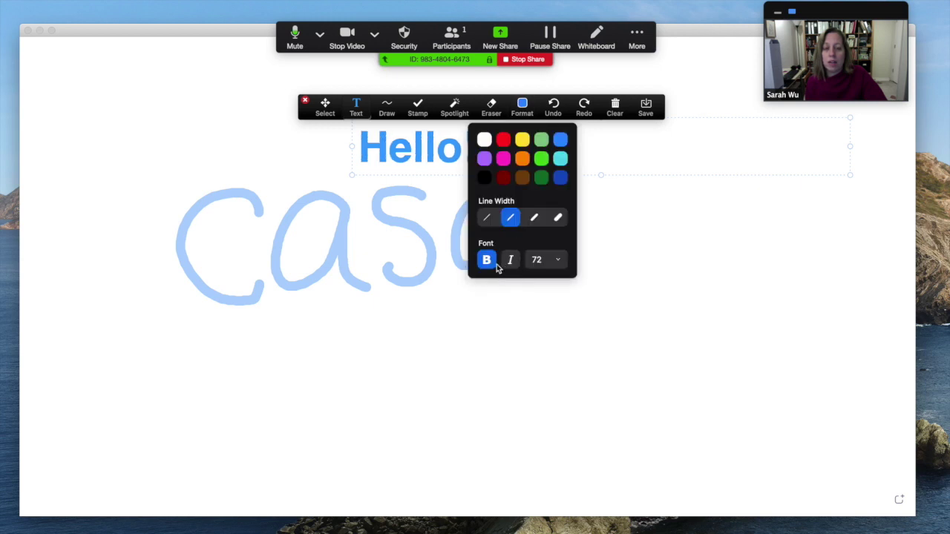
click(489, 263)
click(522, 108)
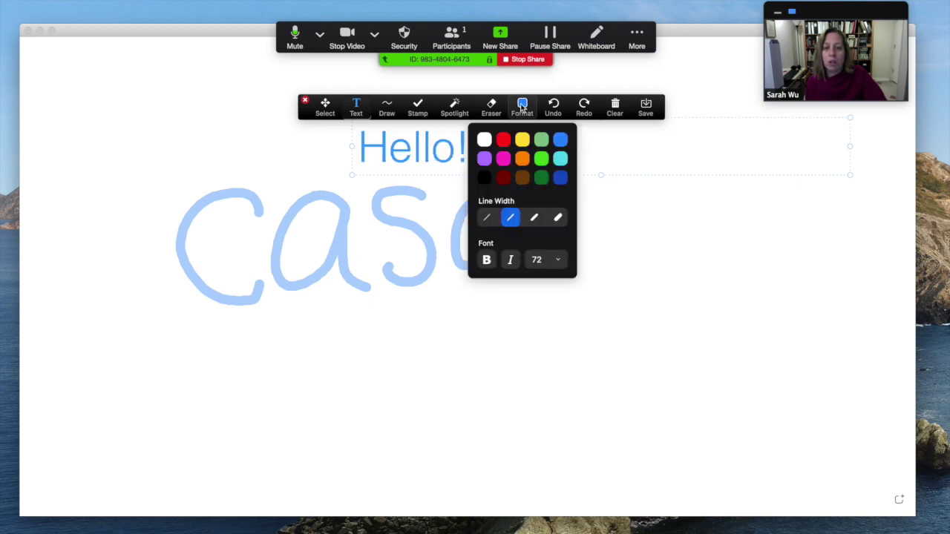
click(553, 262)
click(549, 322)
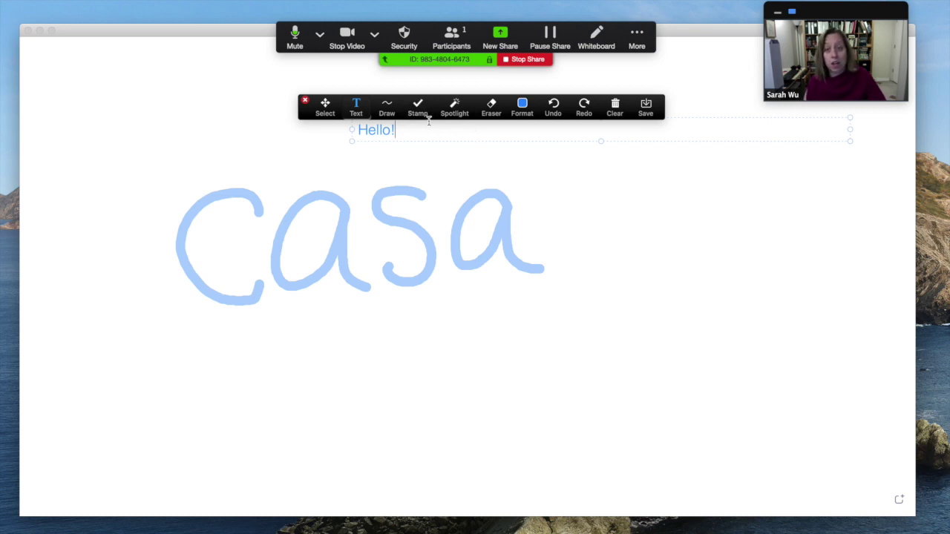
Draw a thin freehand line above the second half of "casa" and a straight line underlining the whole word.
click(387, 107)
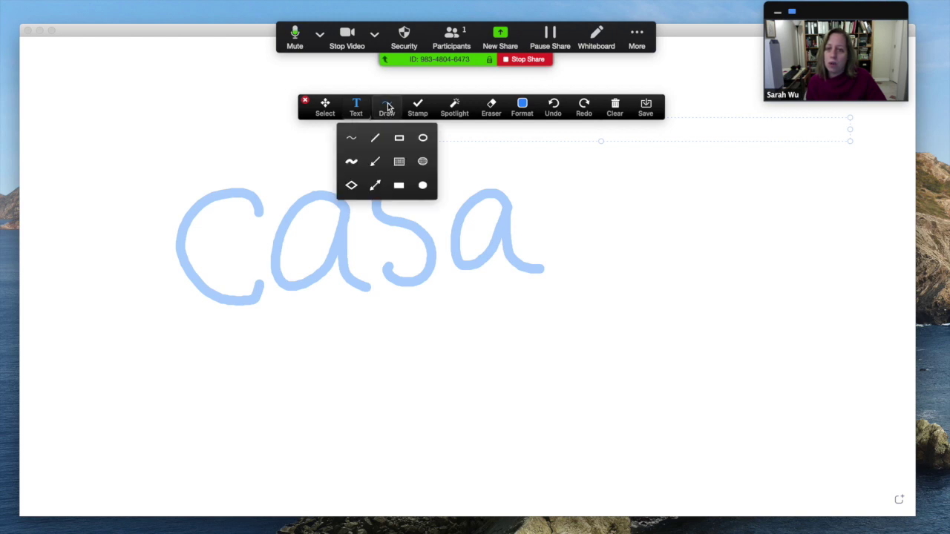
click(353, 141)
drag(412, 157, 579, 155)
click(385, 113)
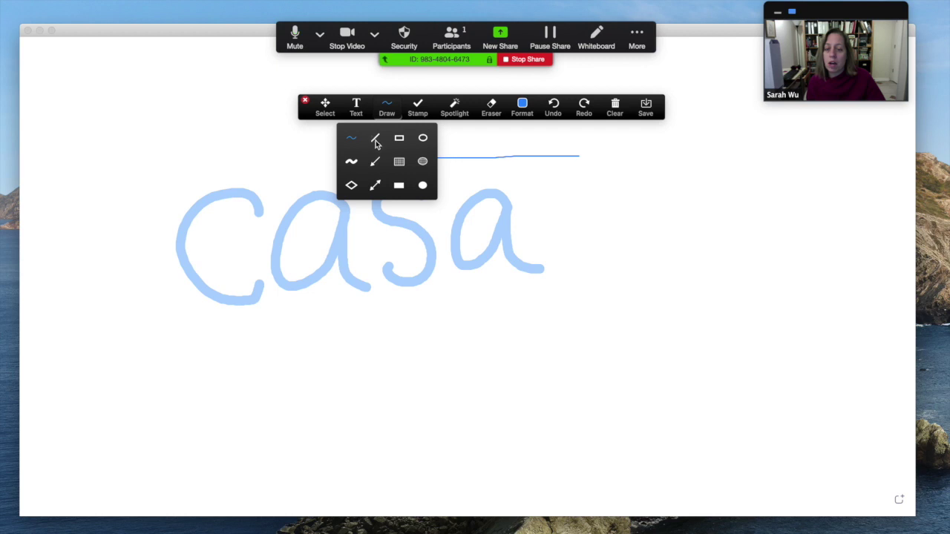
click(375, 141)
drag(176, 320, 569, 312)
Draw a thin arrow from below pointing up at the letter c.
click(388, 111)
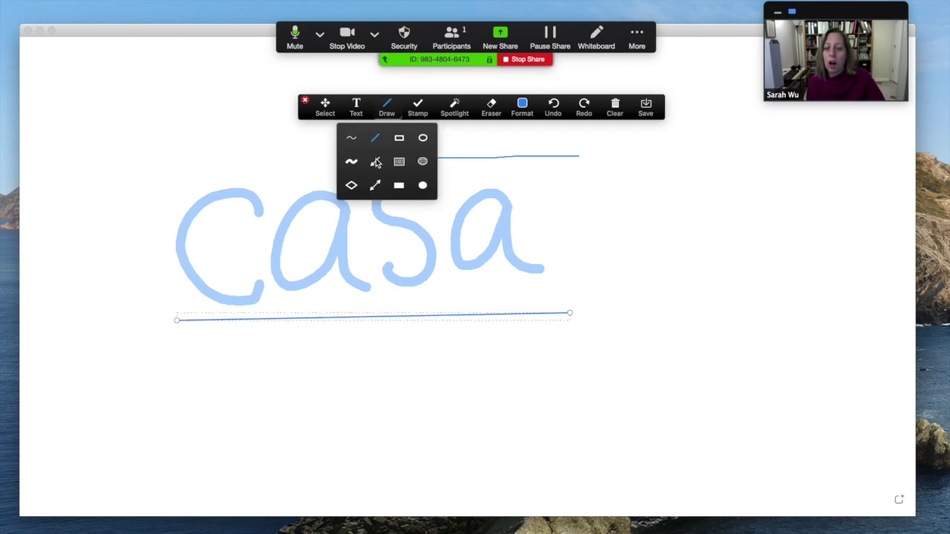
click(377, 158)
drag(236, 410, 230, 315)
Erase the straight underline and the thin arrow below the word, and set the line width to the thickest option.
click(491, 108)
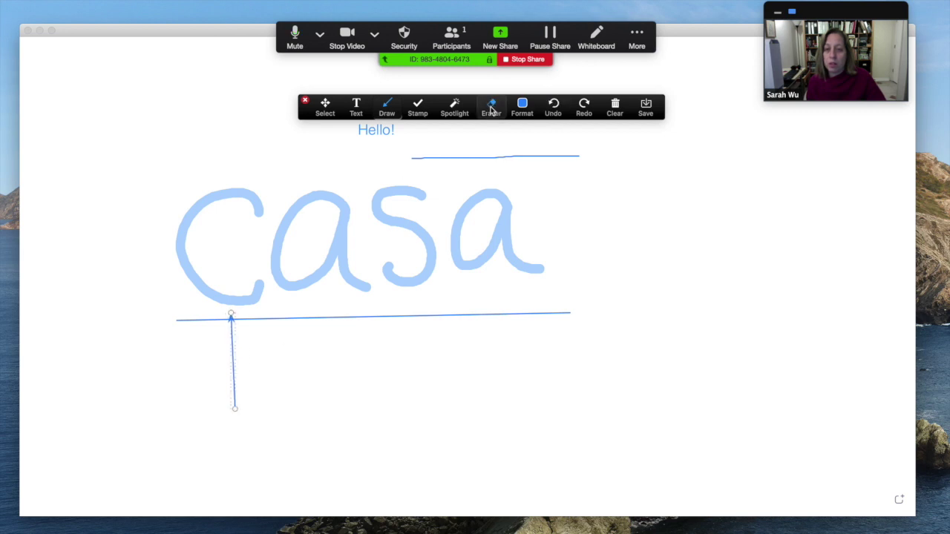
click(383, 316)
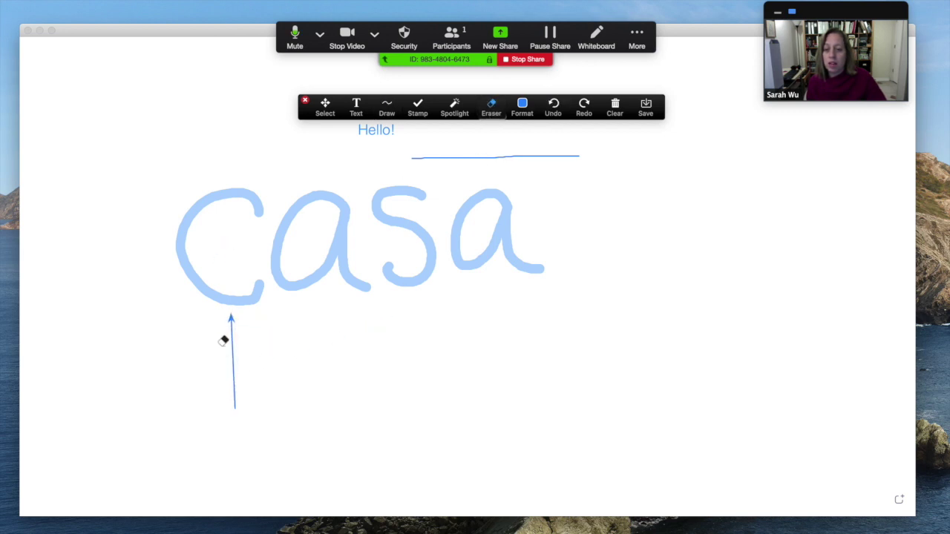
click(522, 109)
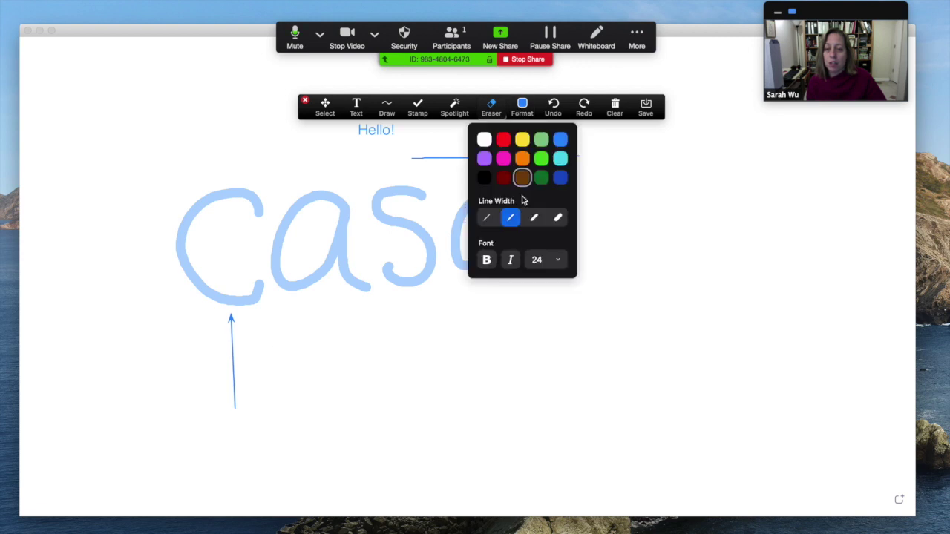
click(559, 215)
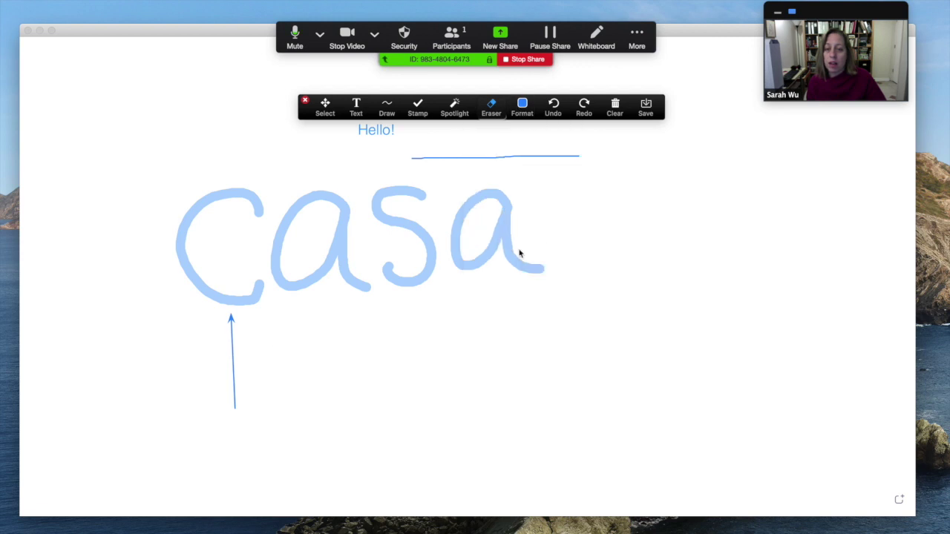
click(553, 107)
click(584, 108)
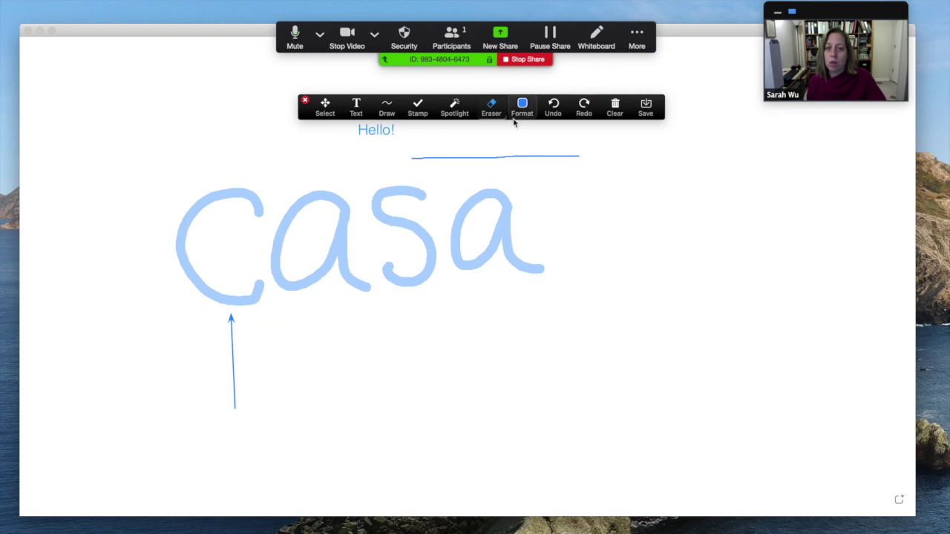
click(233, 379)
Draw a thick upward arrow beneath the letter c and move it beneath the letter s.
click(521, 107)
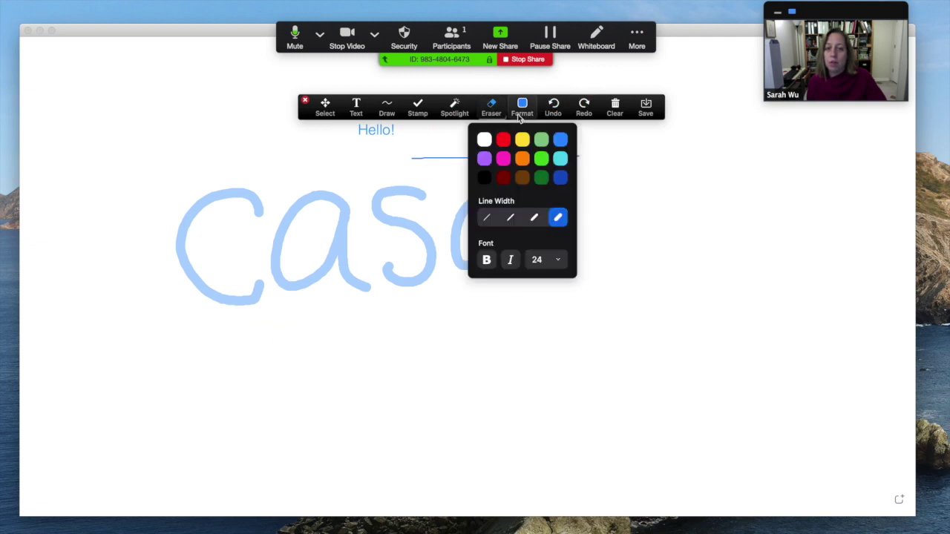
click(385, 113)
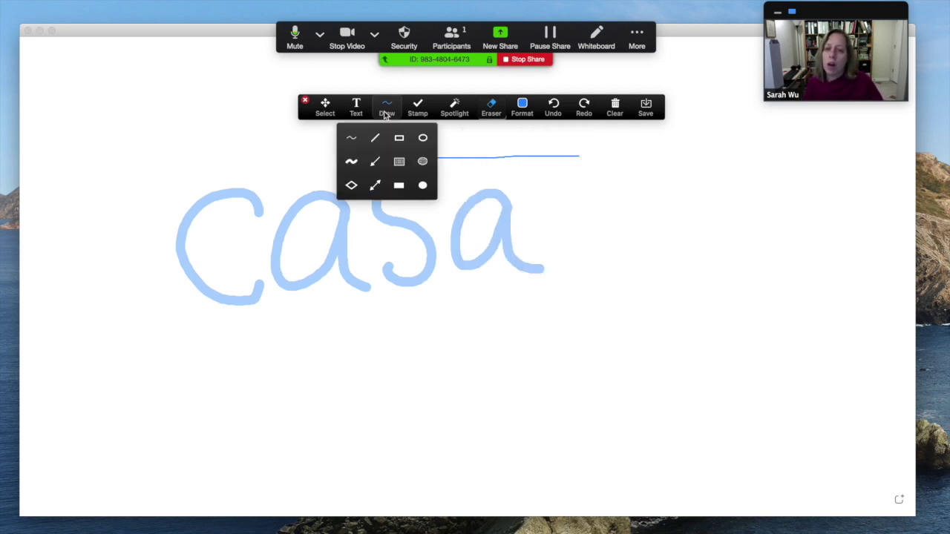
click(376, 167)
drag(223, 431, 226, 314)
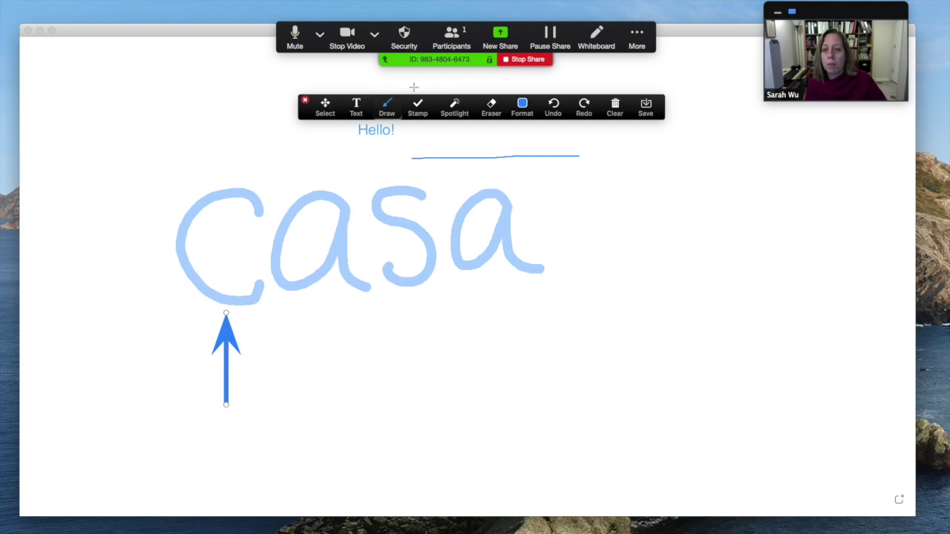
click(325, 108)
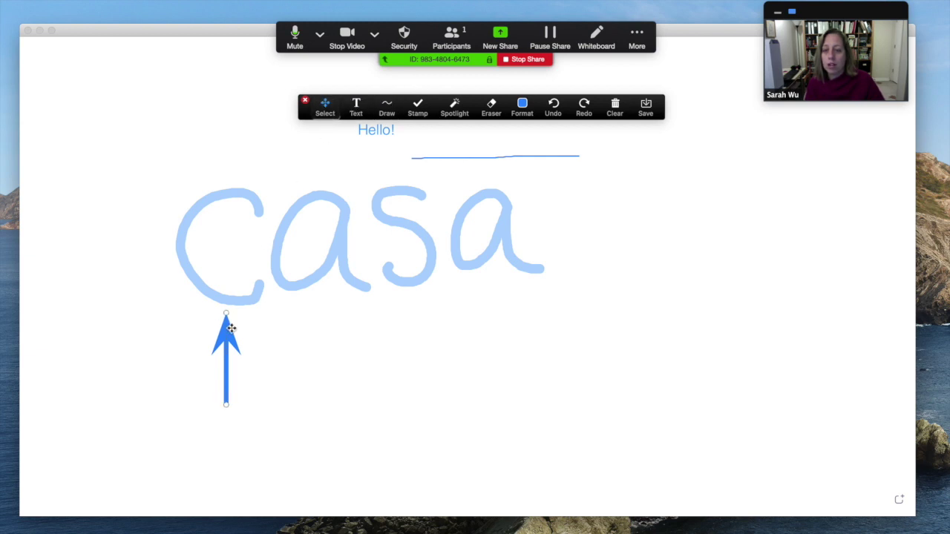
drag(230, 328, 414, 311)
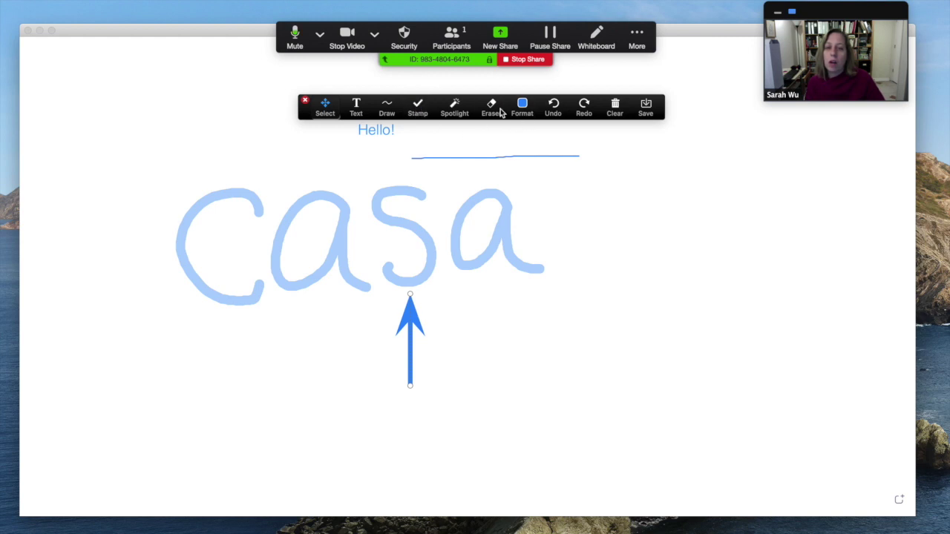
Erase the thick arrow, the "Hello!" text and the thin freehand line, leaving only the handwritten word.
click(492, 107)
click(414, 320)
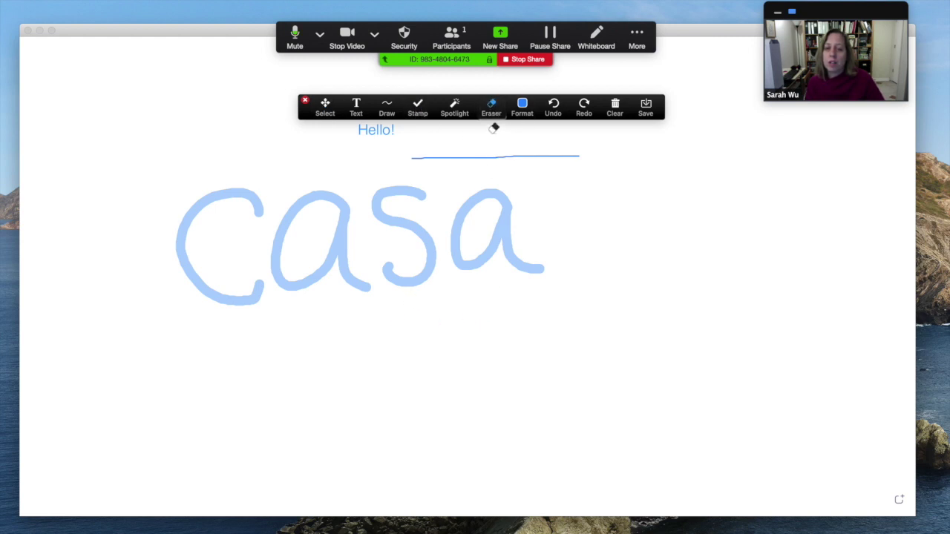
Stamp three check marks and two X marks in a row beneath the handwritten word.
click(418, 108)
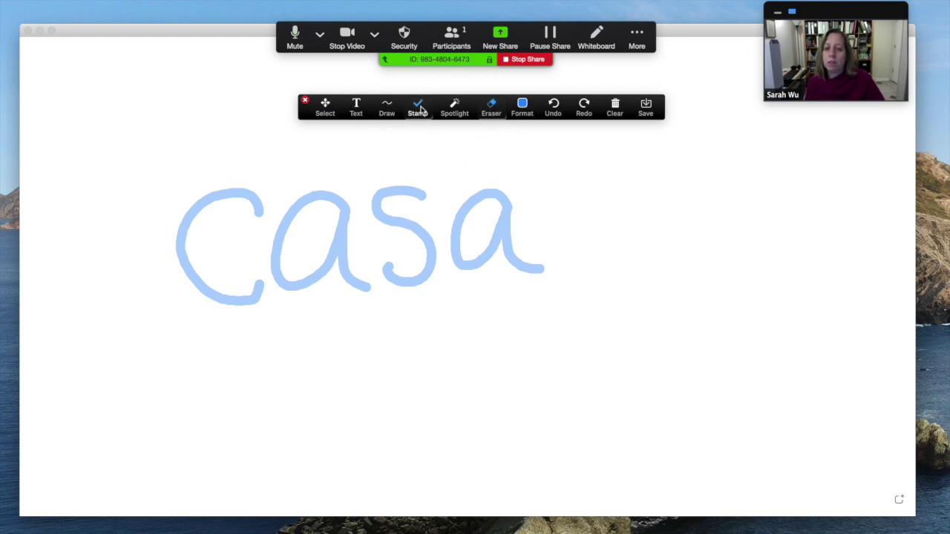
click(418, 139)
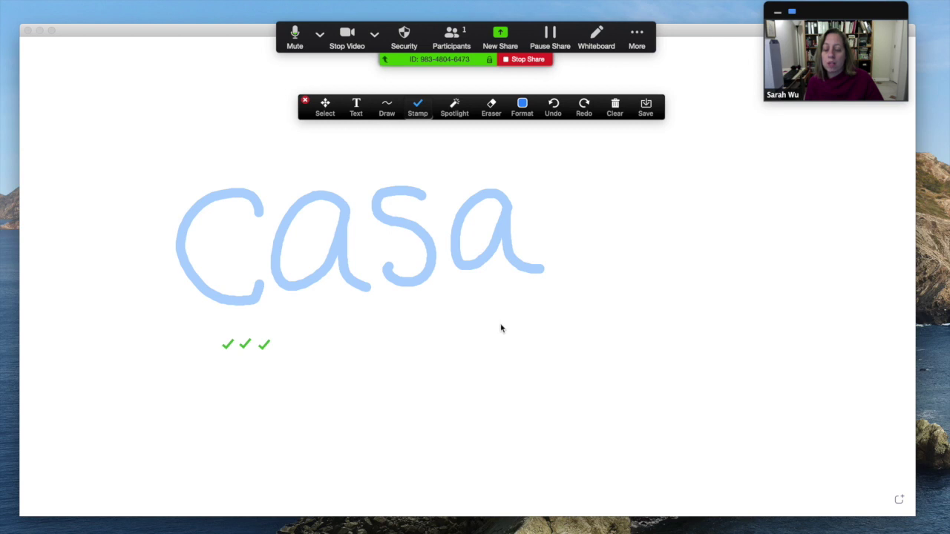
click(417, 108)
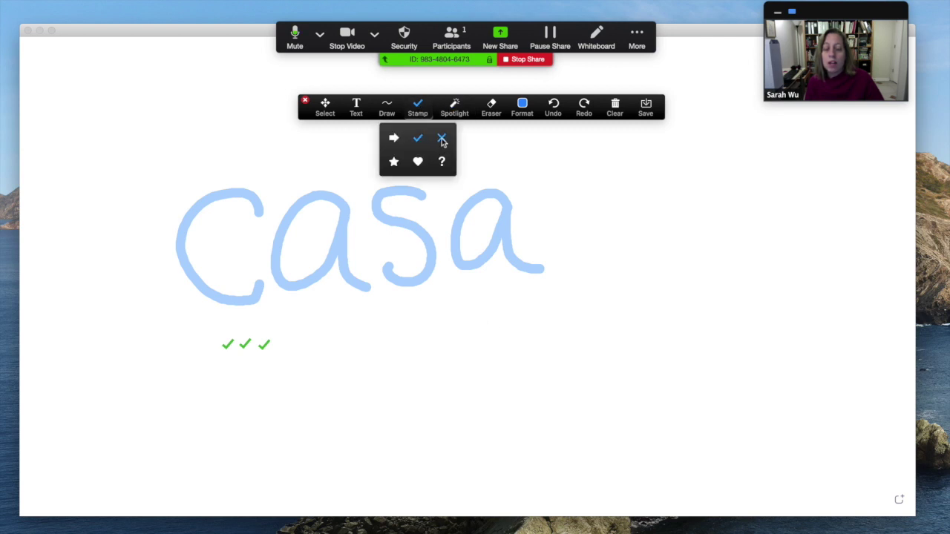
click(443, 141)
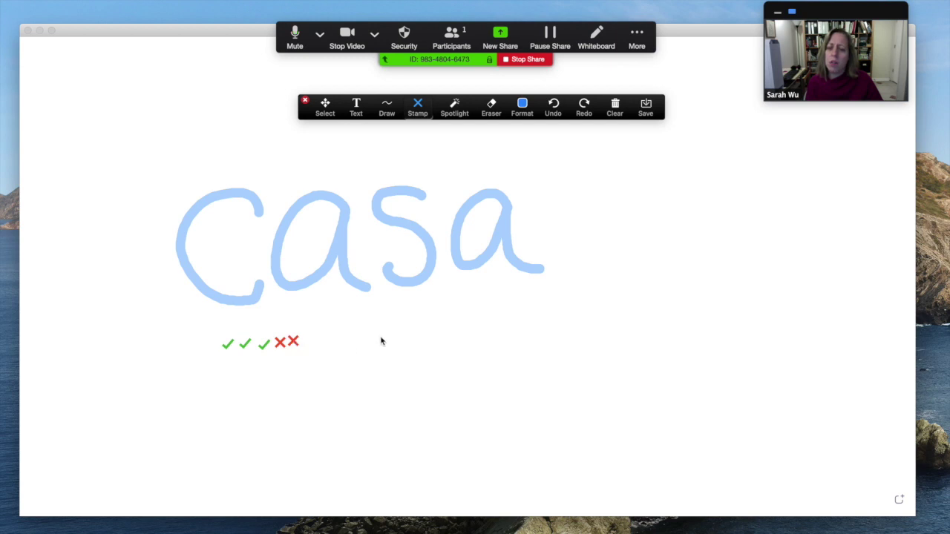
Stamp four stars in the row beneath the word, continuing after the X marks.
click(418, 111)
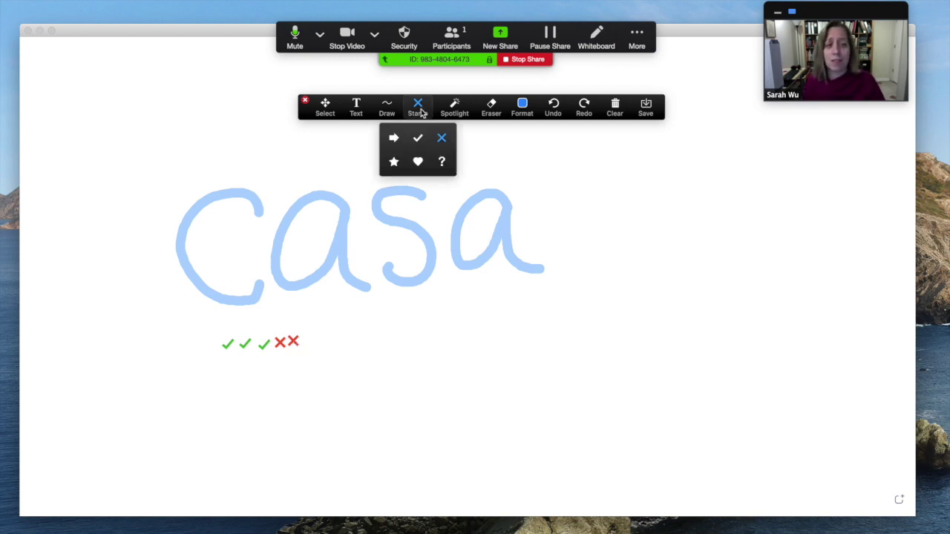
click(393, 161)
click(315, 342)
click(339, 341)
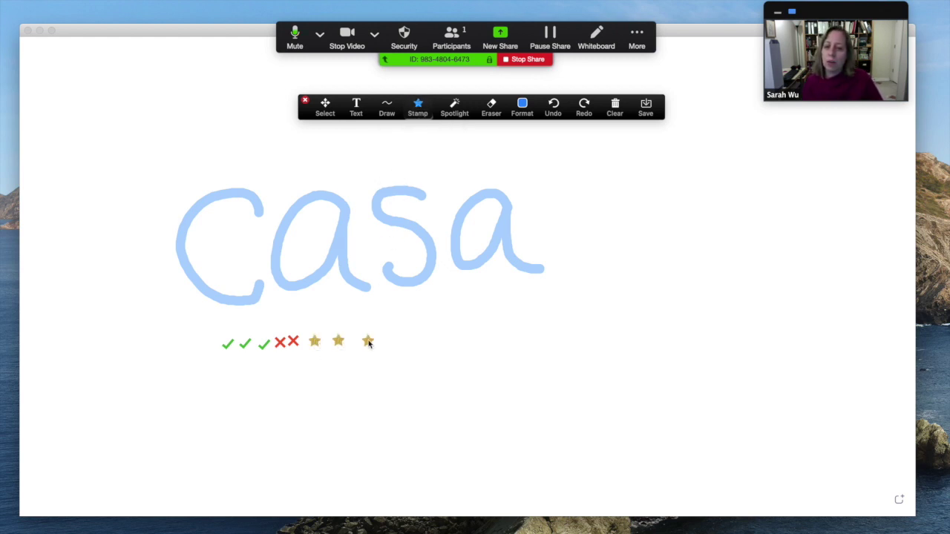
Stamp seven hearts scattered beneath the handwritten word.
click(418, 108)
click(419, 161)
click(427, 340)
click(425, 312)
click(340, 312)
click(377, 304)
click(498, 321)
click(512, 293)
click(462, 305)
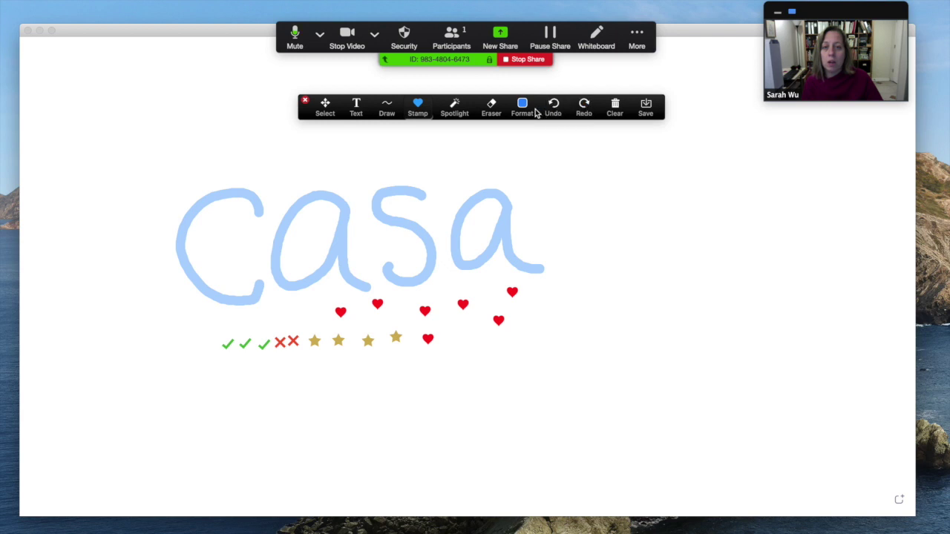
Erase all the check mark, X, star and heart stamps beneath the word.
click(490, 107)
mouse_move(512, 293)
mouse_down()
mouse_move(442, 327)
mouse_move(214, 335)
mouse_move(358, 320)
mouse_move(394, 303)
mouse_move(462, 318)
mouse_up()
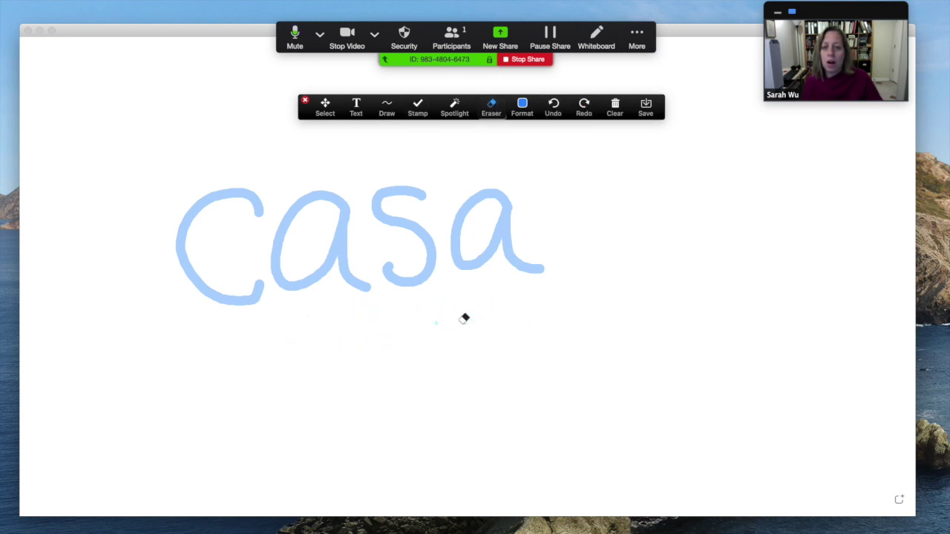
Turn on the Spotlight laser pointer and point it at the letter c of the handwritten word.
click(458, 102)
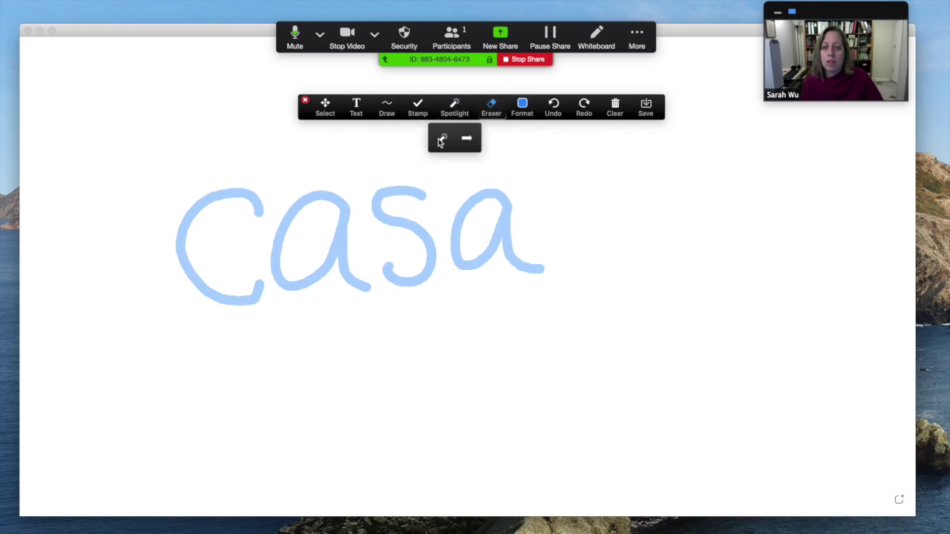
click(442, 139)
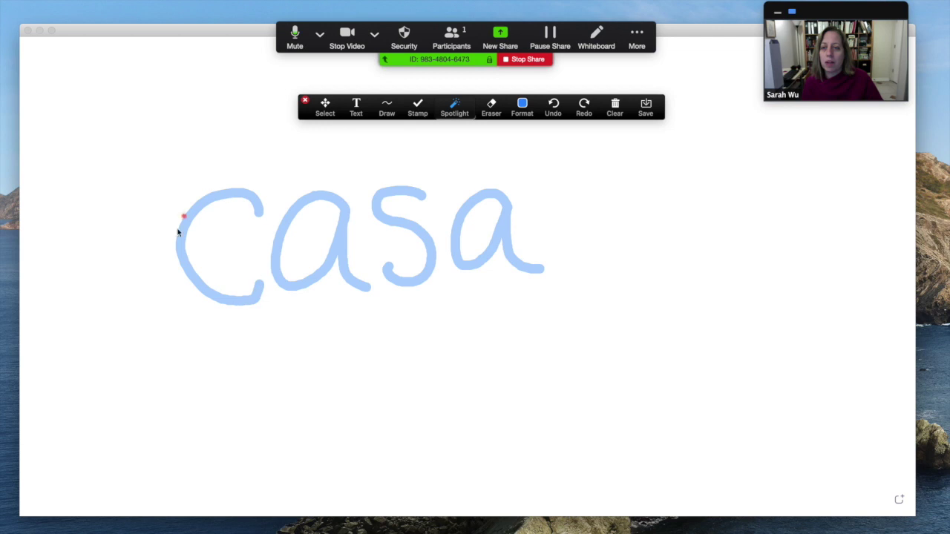
Switch the pointer tool from Spotlight to Arrow and place an arrow pointing at the letter c of the handwritten word.
click(458, 111)
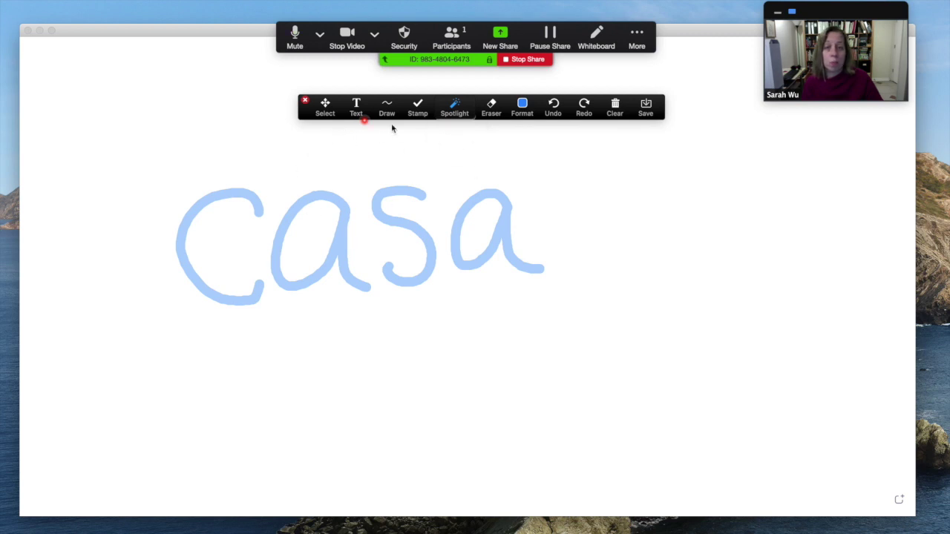
mouse_move(455, 108)
click(467, 140)
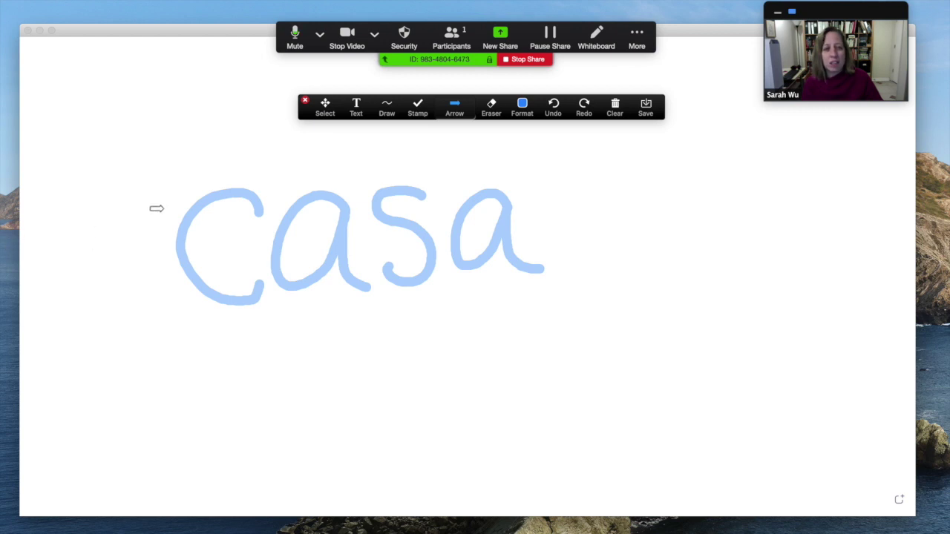
click(151, 205)
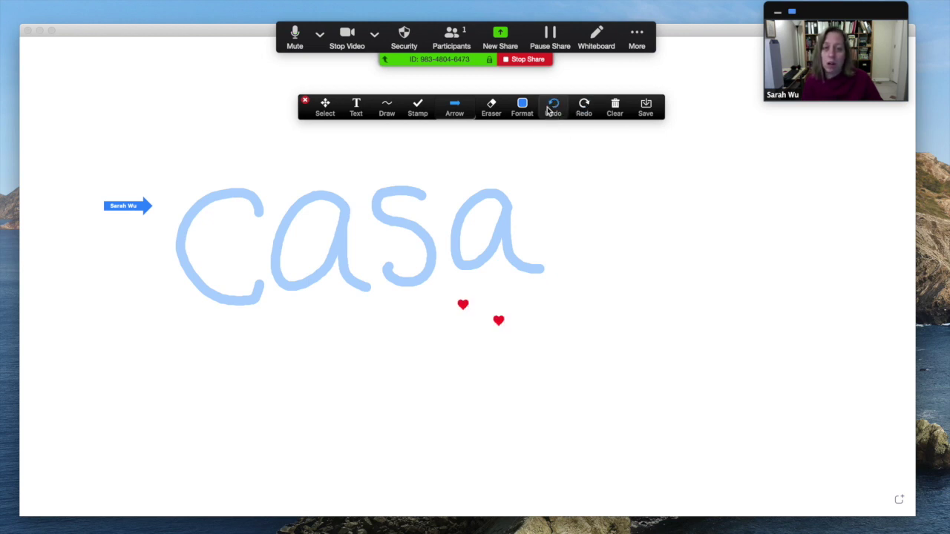
Switch to the Eraser and set the annotation line width to the second-thickest option.
click(490, 107)
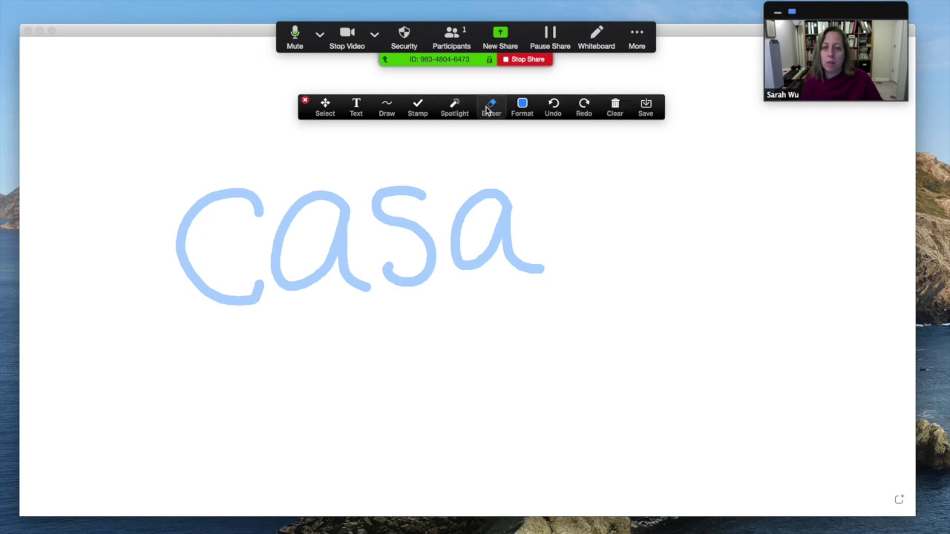
click(531, 109)
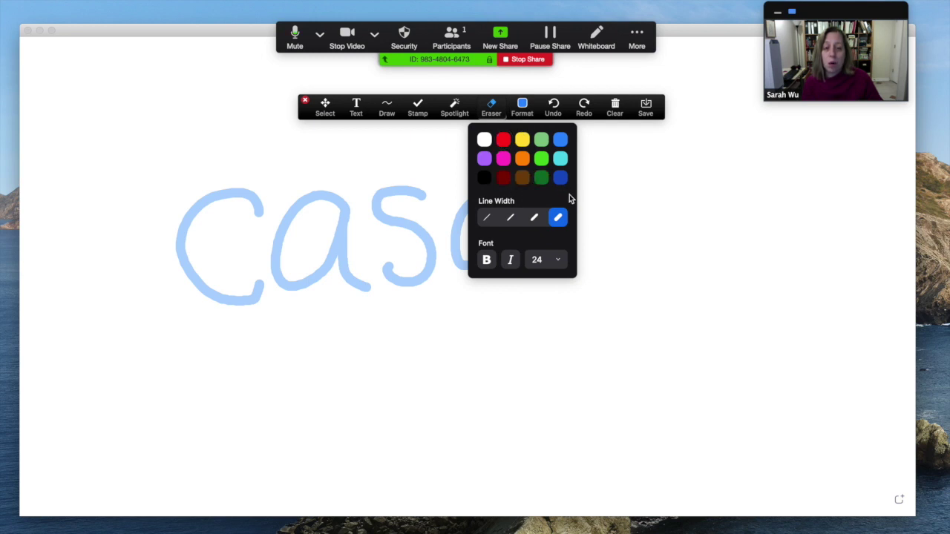
click(534, 219)
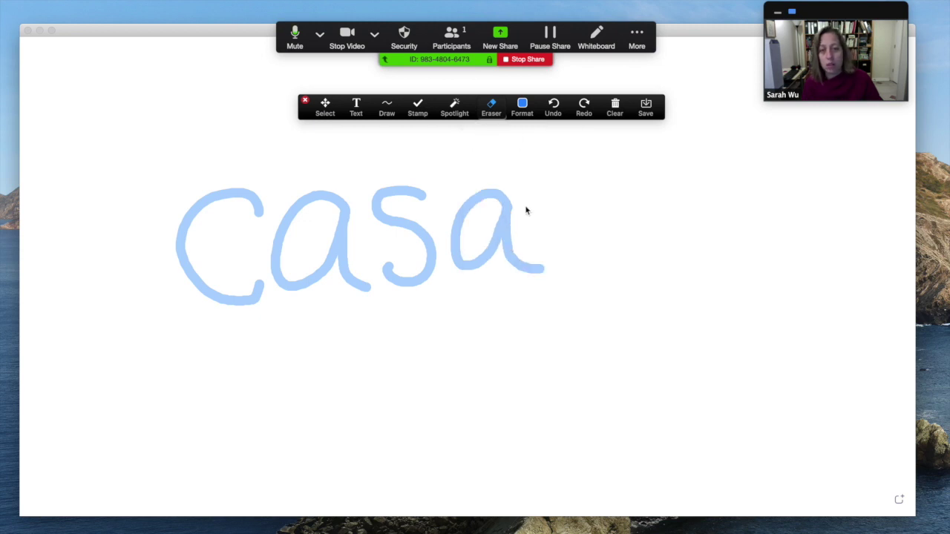
click(521, 107)
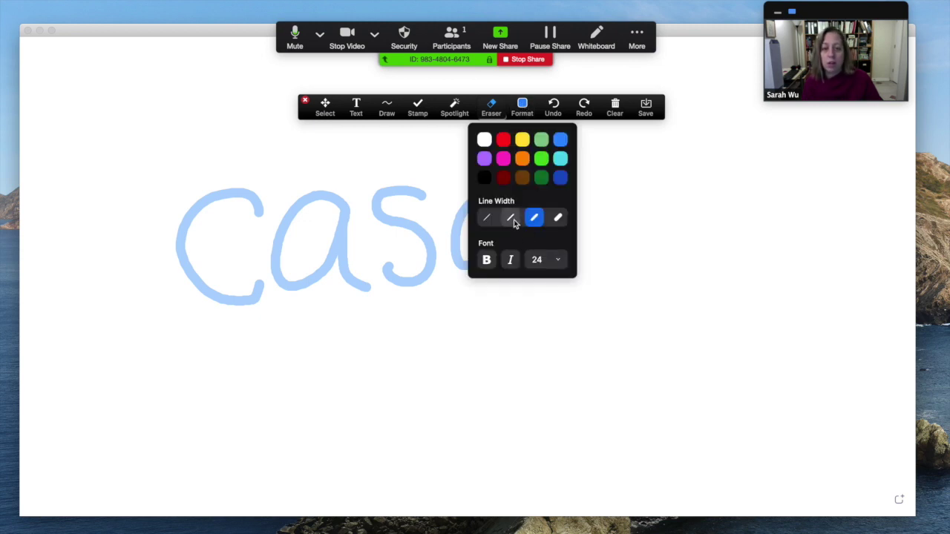
click(553, 107)
click(522, 108)
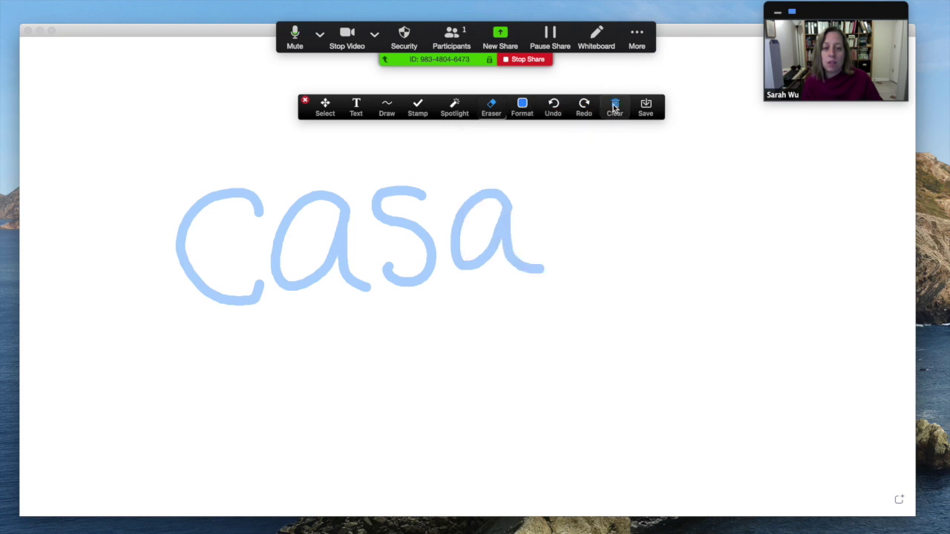
Review the options for clearing drawings and the additional meeting options for attendee annotation, annotator names and floating controls.
click(613, 109)
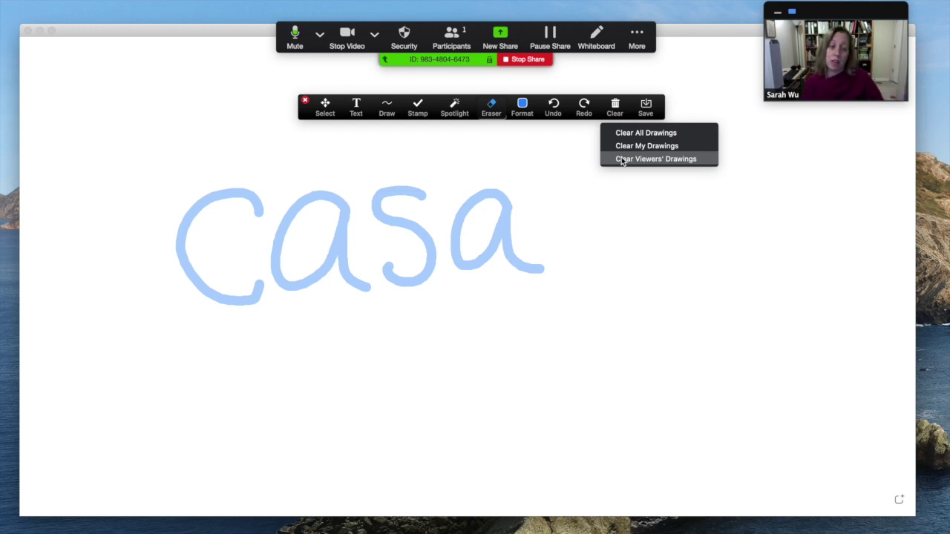
click(687, 94)
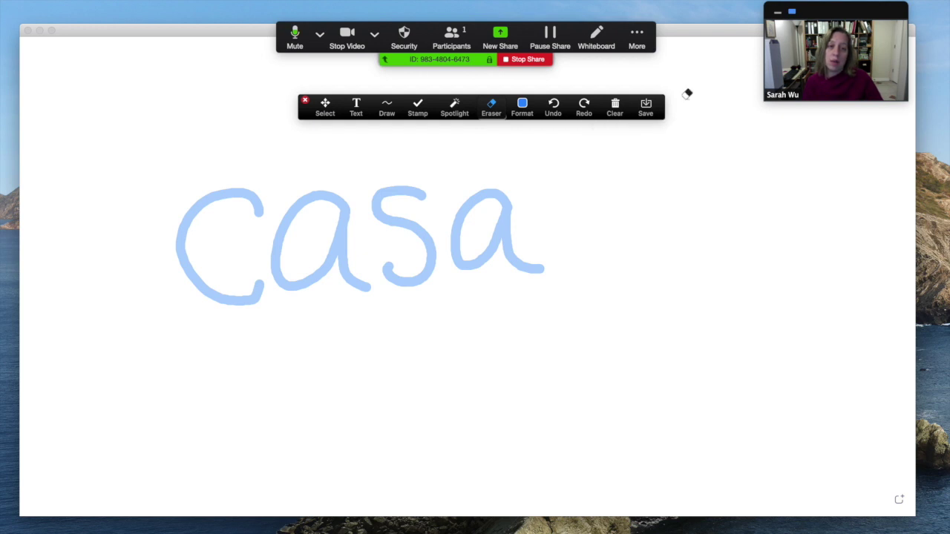
click(638, 42)
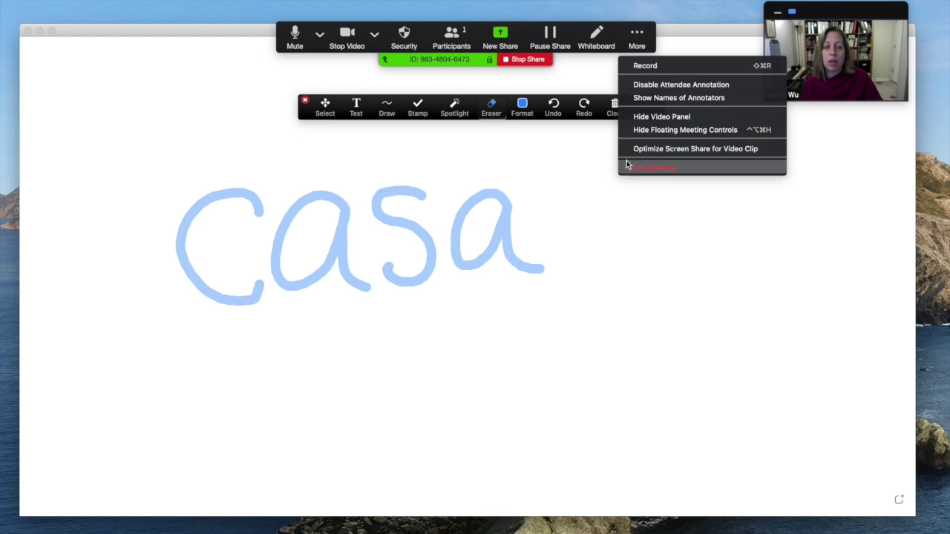
click(607, 62)
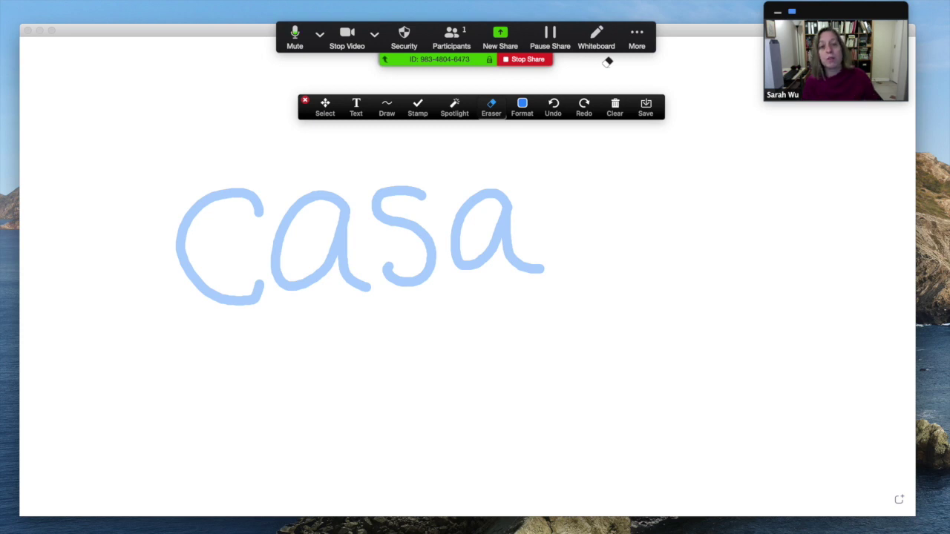
click(640, 38)
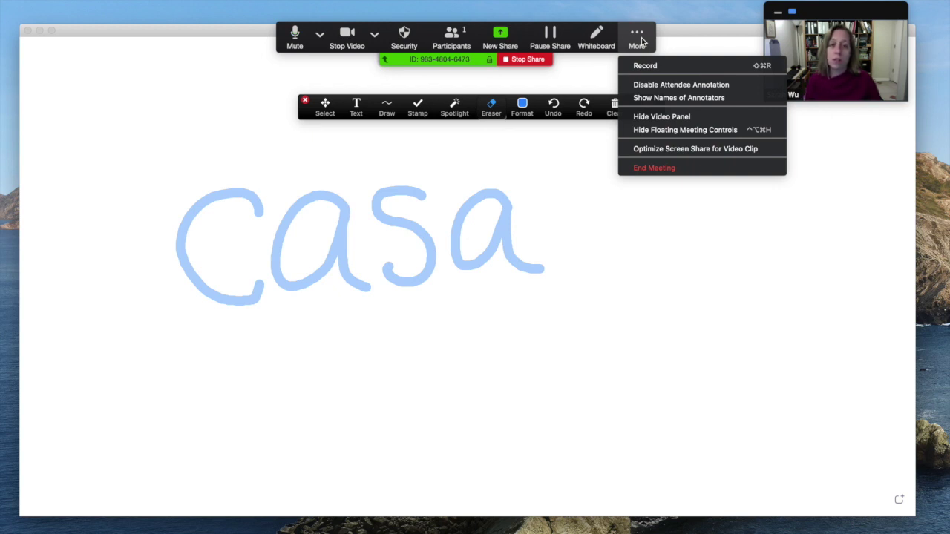
click(586, 63)
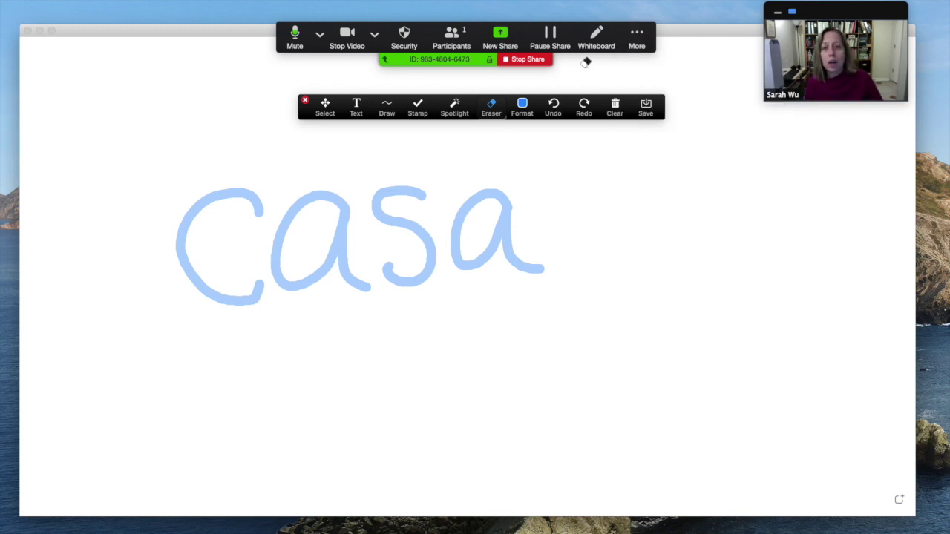
Pause the screen share and erase the handwritten word casa.
click(559, 36)
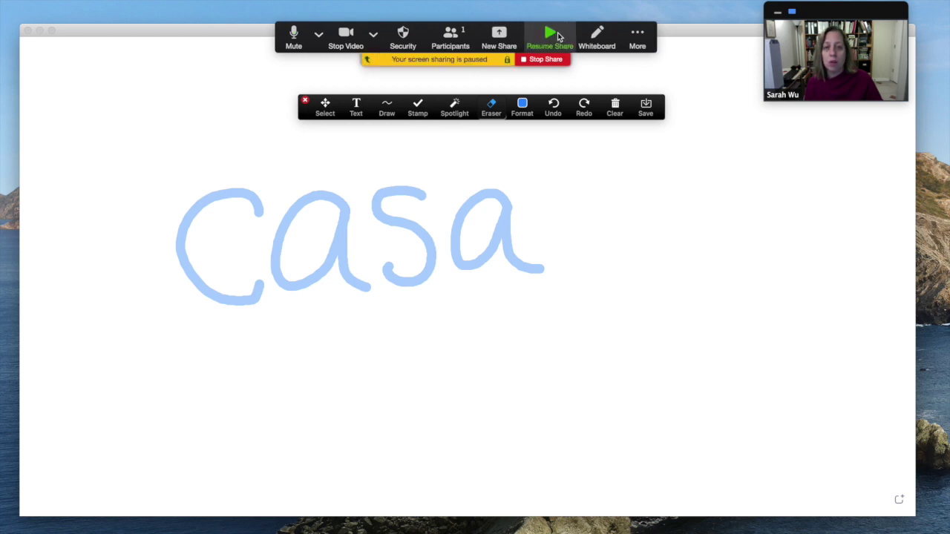
click(492, 109)
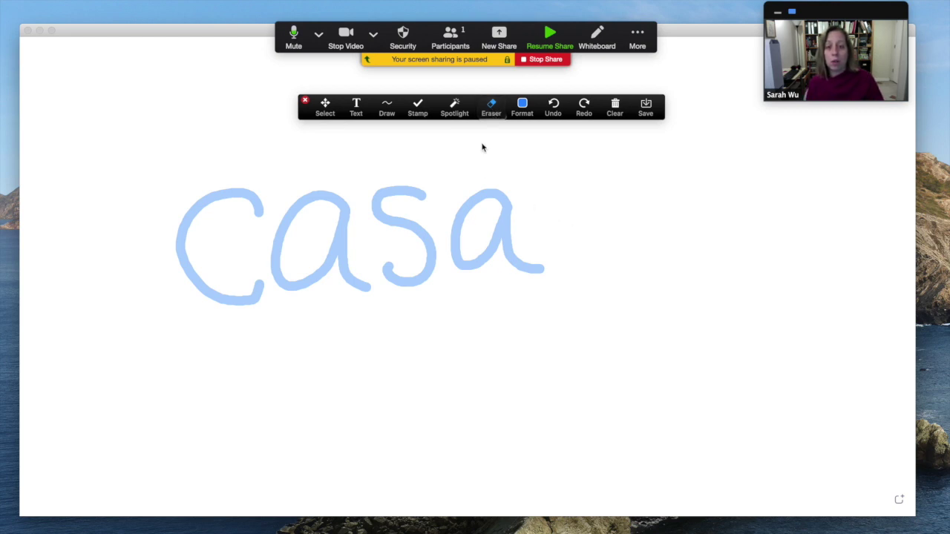
drag(524, 205, 220, 245)
Try the thick freehand highlighter with a blue letter c, undo it and set the drawing color to red.
click(387, 113)
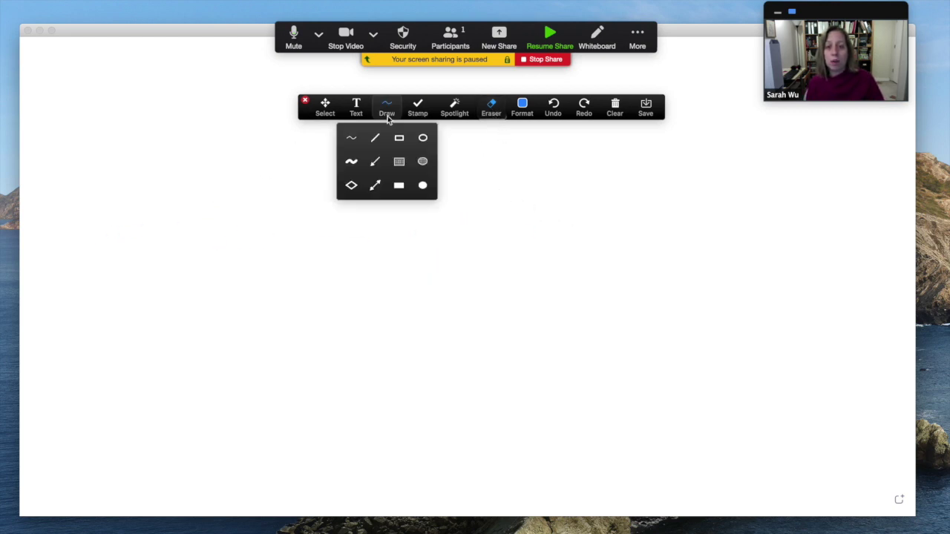
click(351, 162)
mouse_move(251, 204)
mouse_down()
mouse_move(221, 186)
mouse_move(255, 279)
mouse_up()
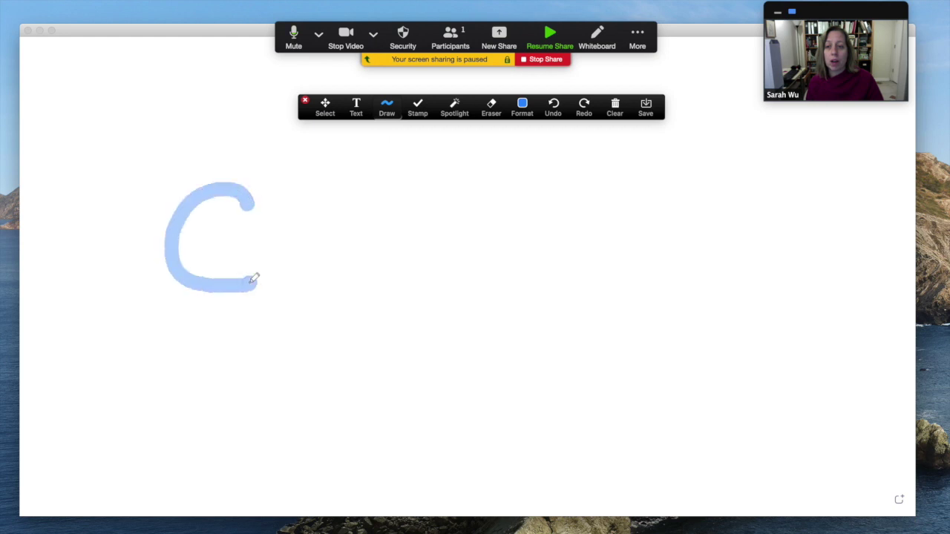
click(522, 108)
click(504, 141)
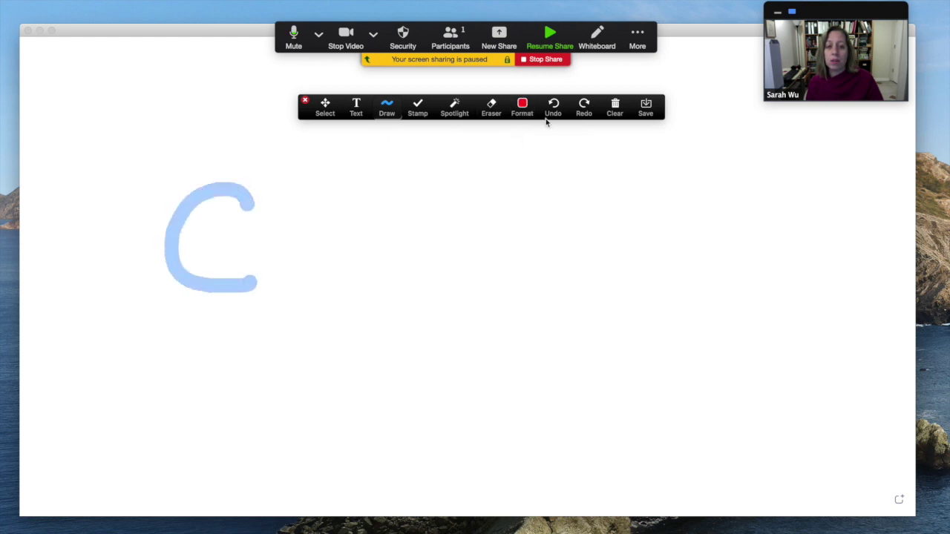
click(553, 107)
Handwrite the word cama in red across the upper whiteboard and resume the screen share.
mouse_move(255, 202)
mouse_down()
mouse_move(218, 187)
mouse_move(256, 249)
mouse_up()
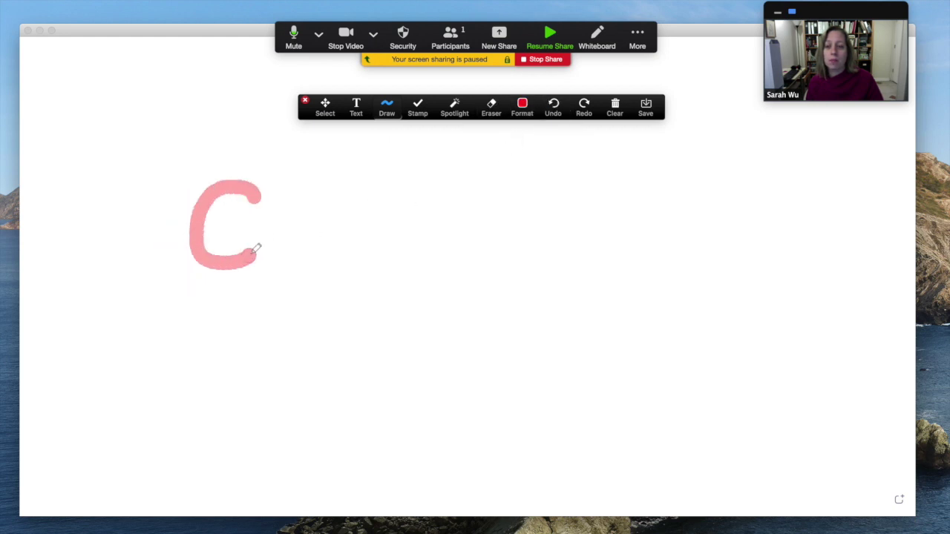
mouse_move(331, 186)
mouse_down()
mouse_move(321, 194)
mouse_move(350, 251)
mouse_up()
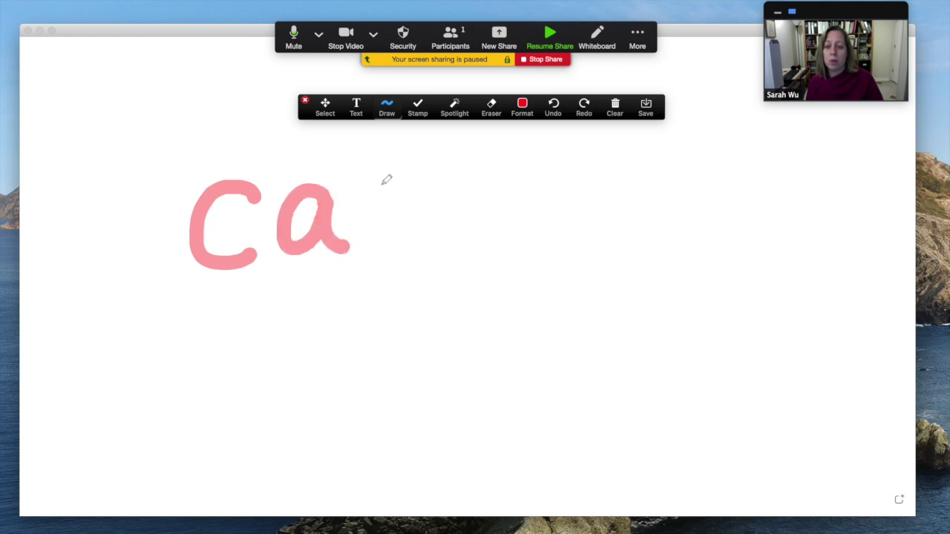
mouse_move(377, 181)
mouse_down()
mouse_move(442, 191)
mouse_move(469, 254)
mouse_up()
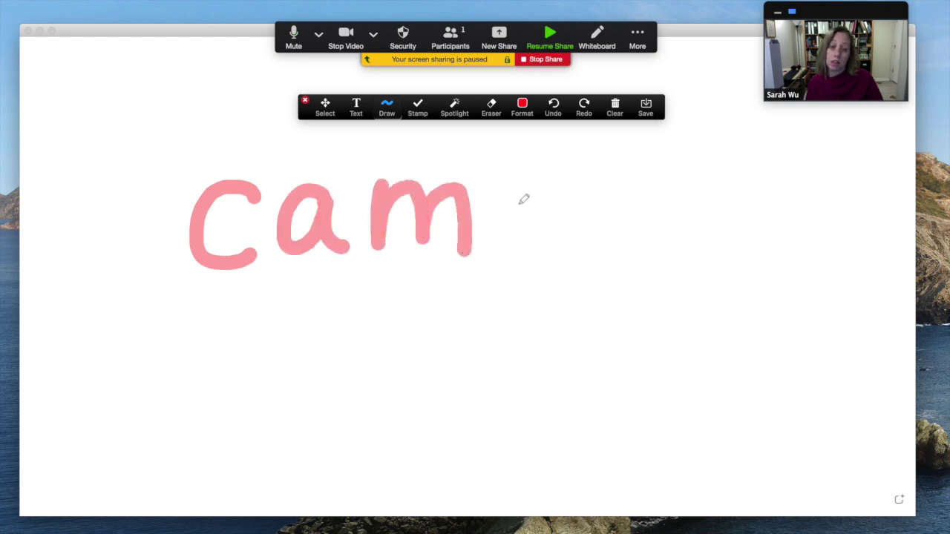
mouse_move(553, 191)
mouse_down()
mouse_move(543, 193)
mouse_move(537, 237)
mouse_move(556, 195)
mouse_move(573, 258)
mouse_move(590, 258)
mouse_up()
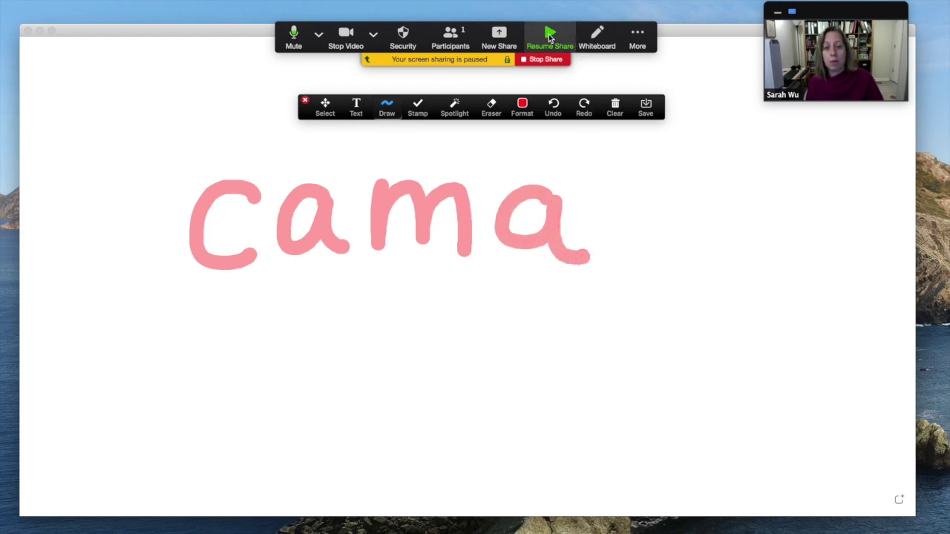
click(549, 38)
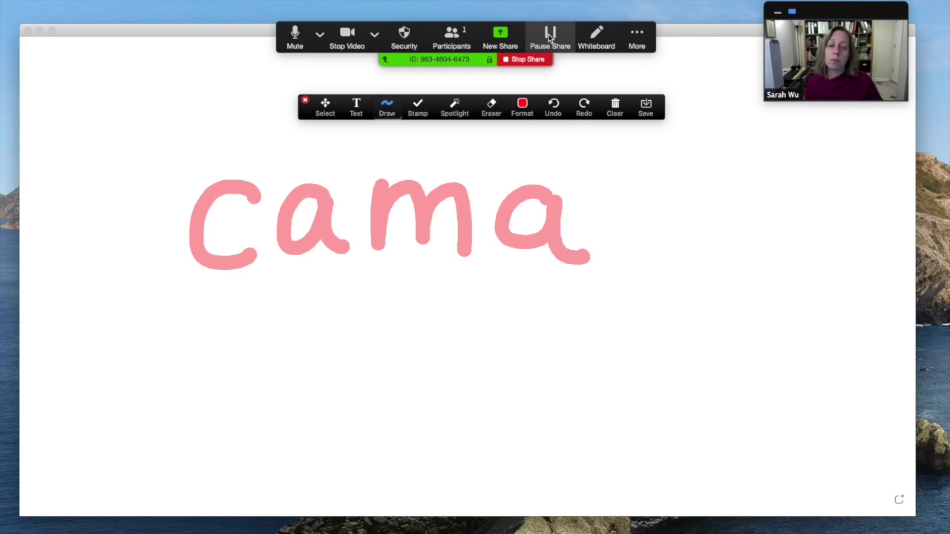
Save the whiteboard and start a new share of the Safari window "BCS | Dashboard".
click(648, 108)
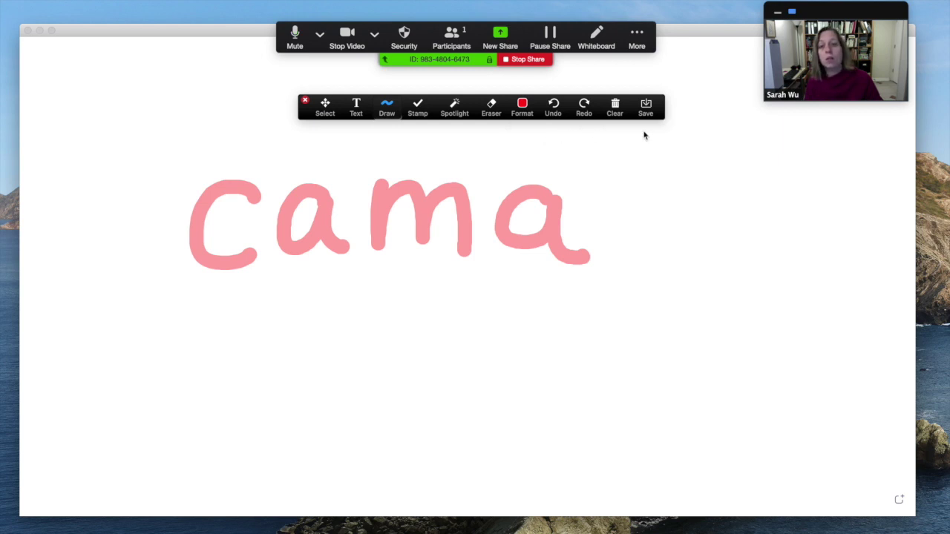
click(500, 41)
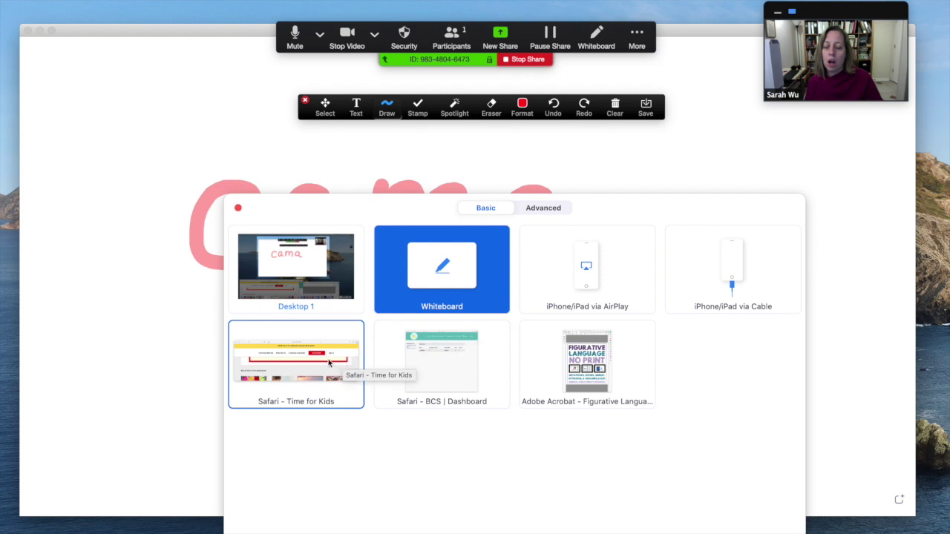
click(404, 367)
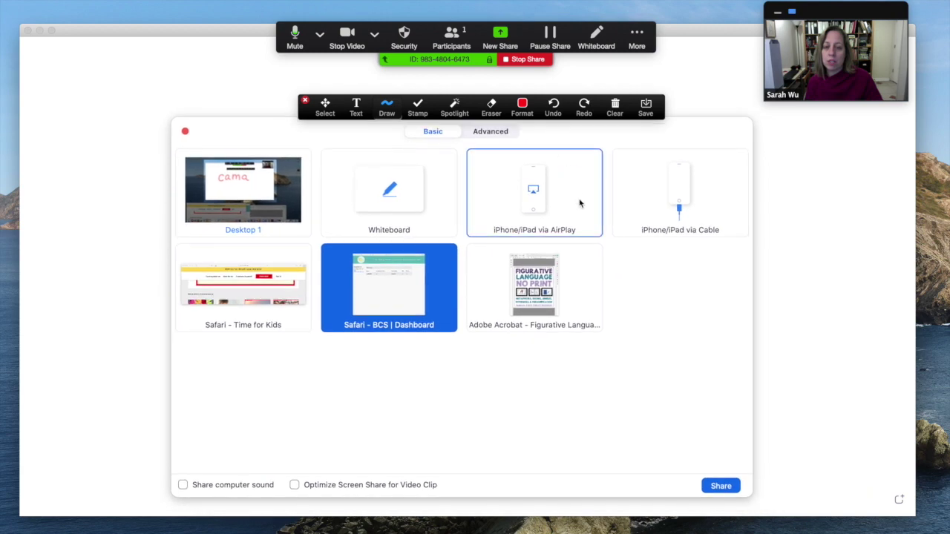
click(721, 486)
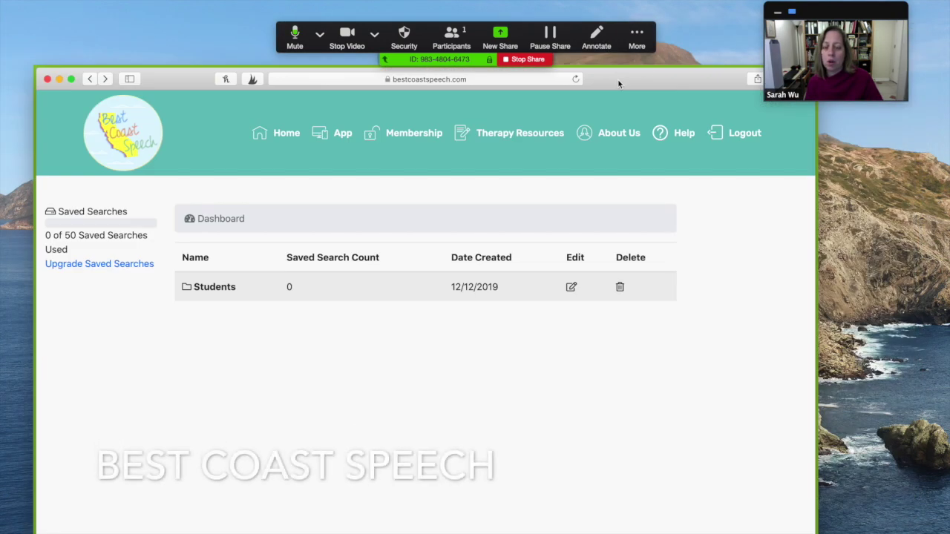
Open the Best Coast Speech home page and look through its membership plans and feature list.
mouse_move(618, 78)
mouse_down()
mouse_move(626, 74)
mouse_move(614, 86)
mouse_up()
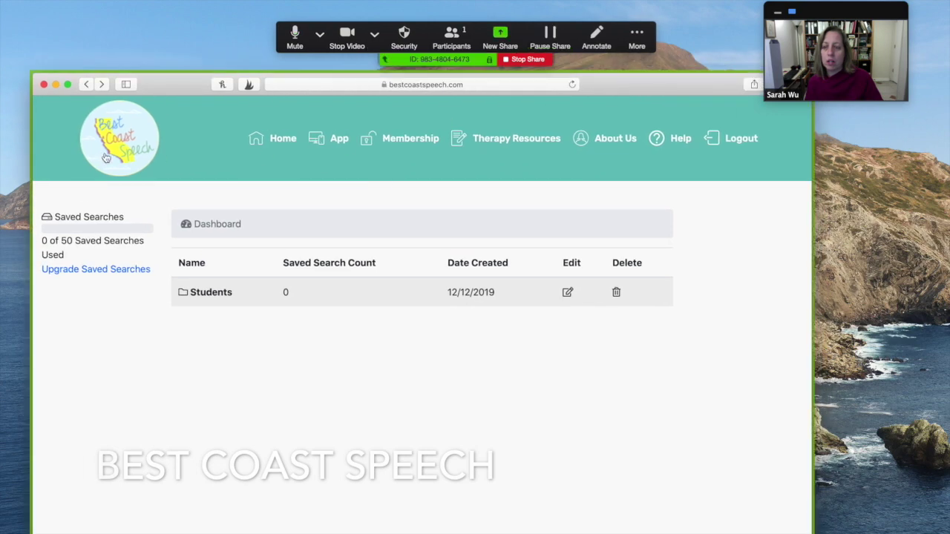
click(132, 139)
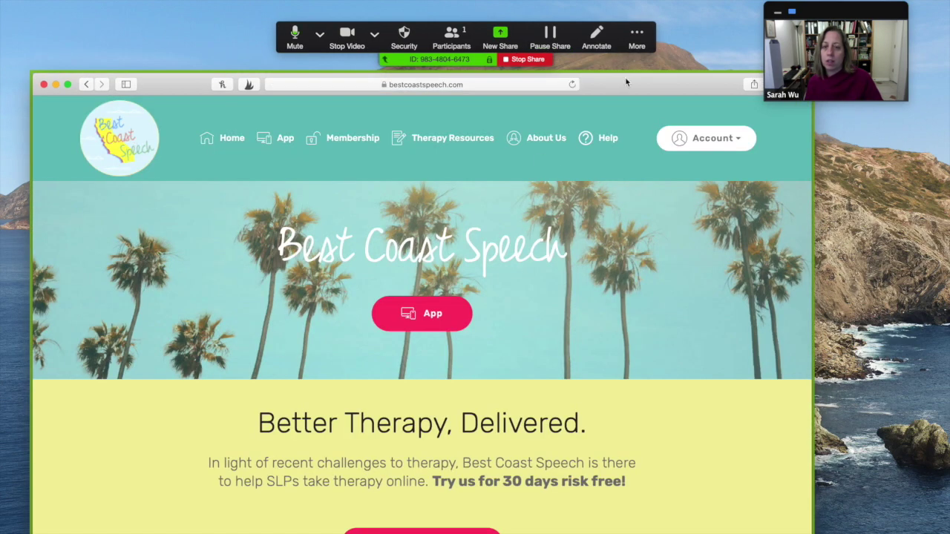
drag(625, 82, 636, 24)
scroll(637, 371, down, 2)
scroll(638, 368, down, 5)
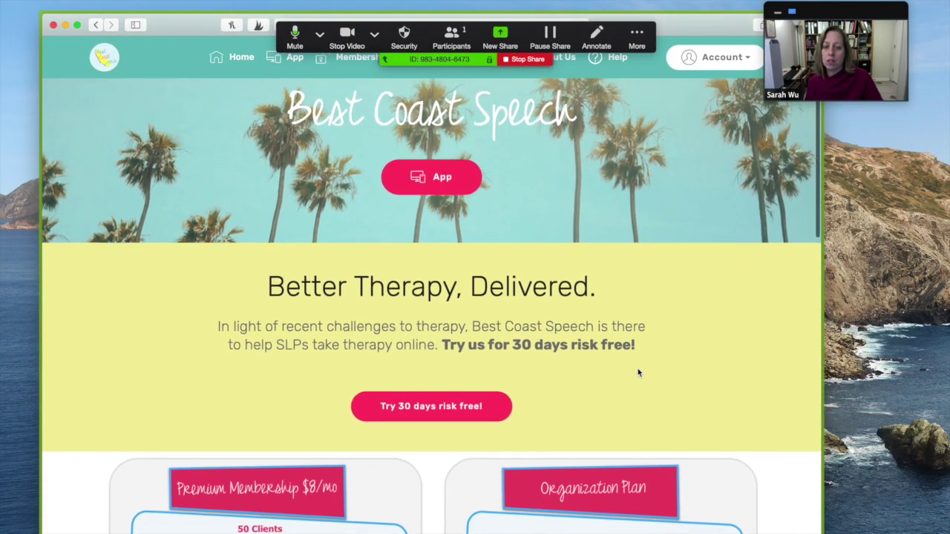
scroll(637, 373, down, 10)
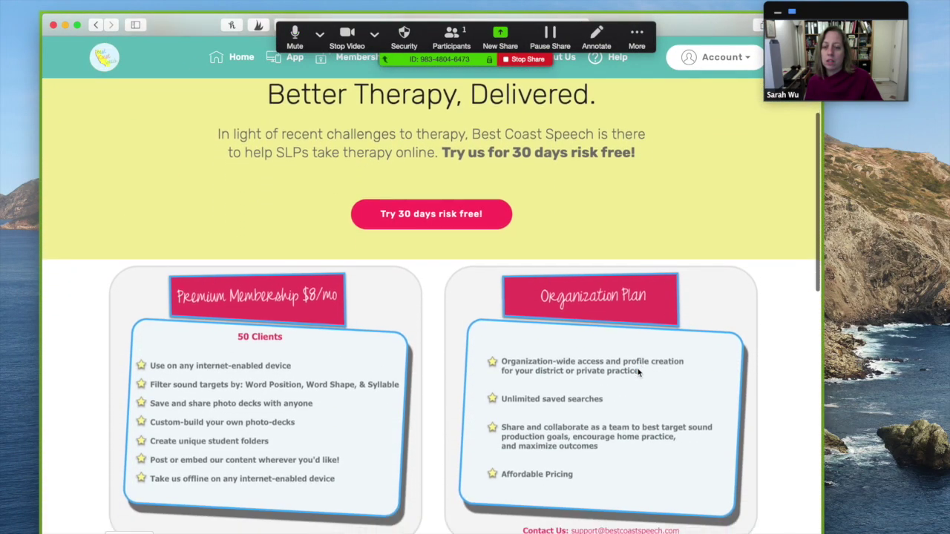
scroll(638, 373, down, 10)
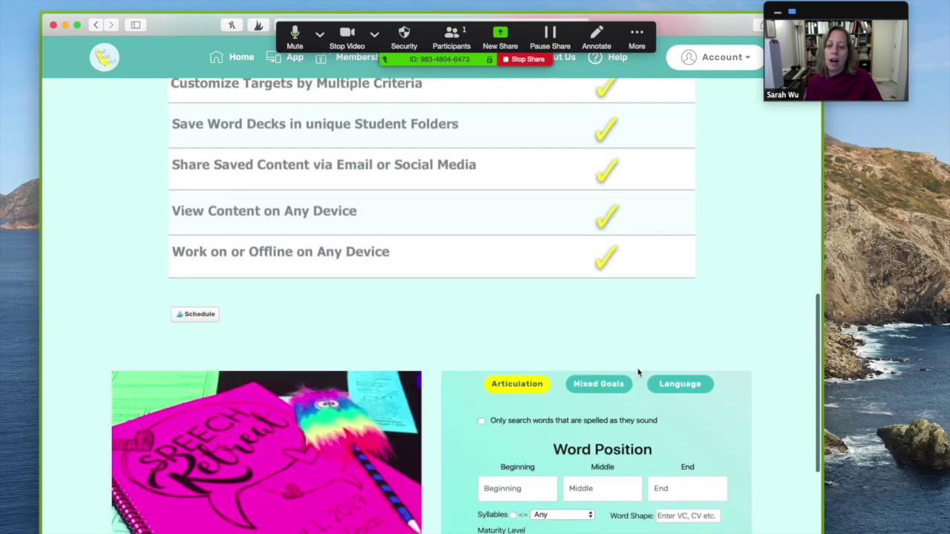
Open the Best Coast Speech App page for searching targets by word position.
scroll(637, 373, up, 20)
scroll(638, 373, up, 6)
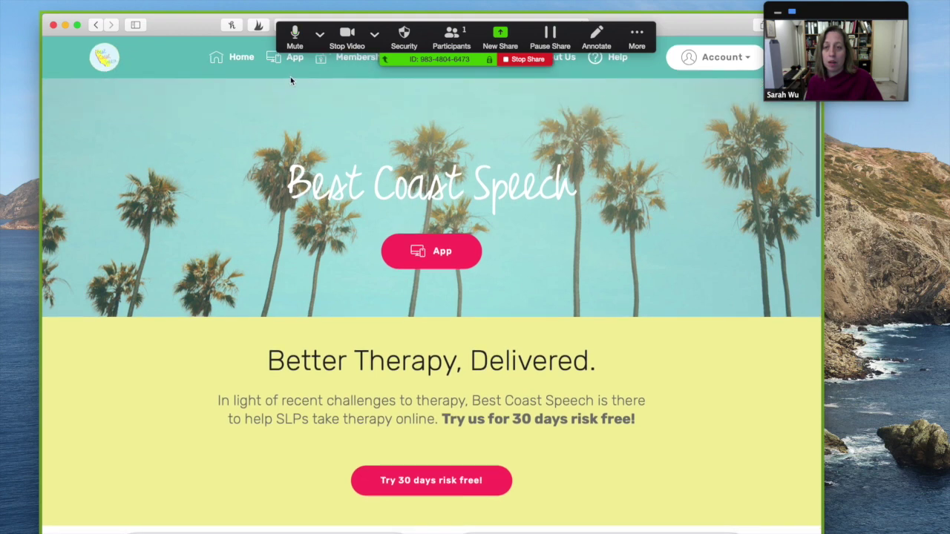
click(290, 77)
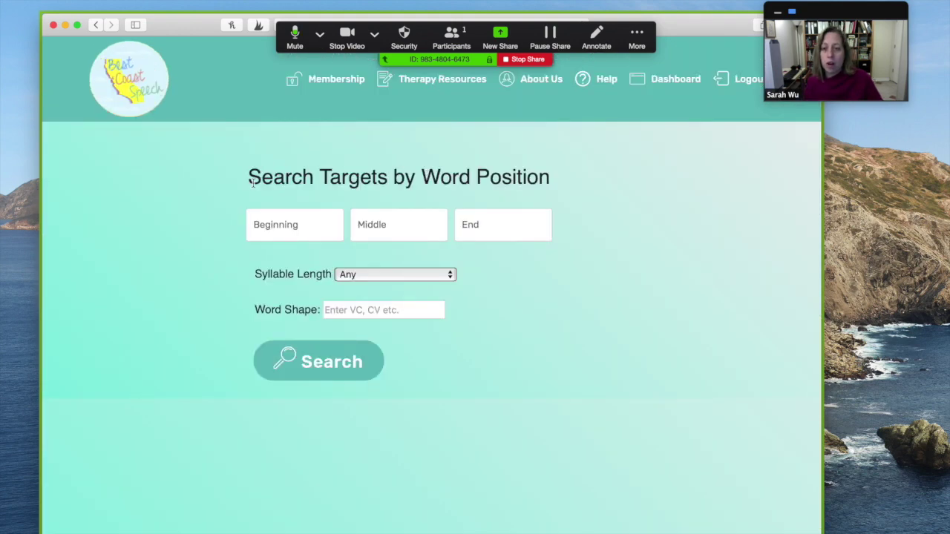
Search the targets for words with s in the beginning position, leaving the syllable length at Any.
mouse_move(269, 223)
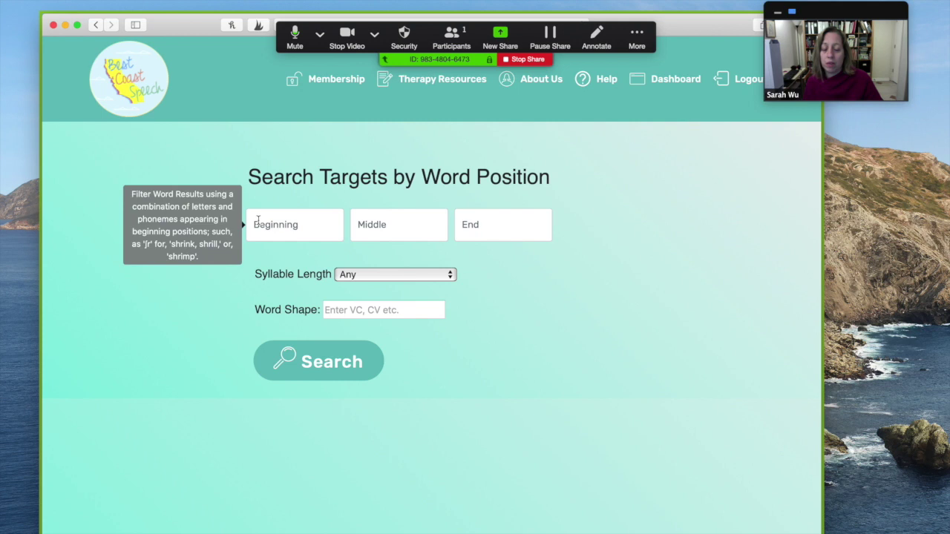
click(452, 275)
click(512, 268)
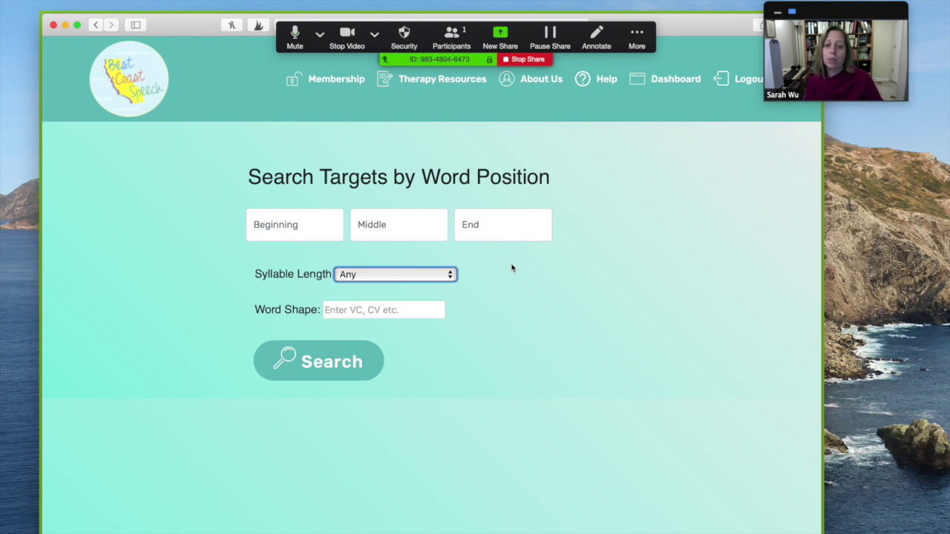
click(296, 225)
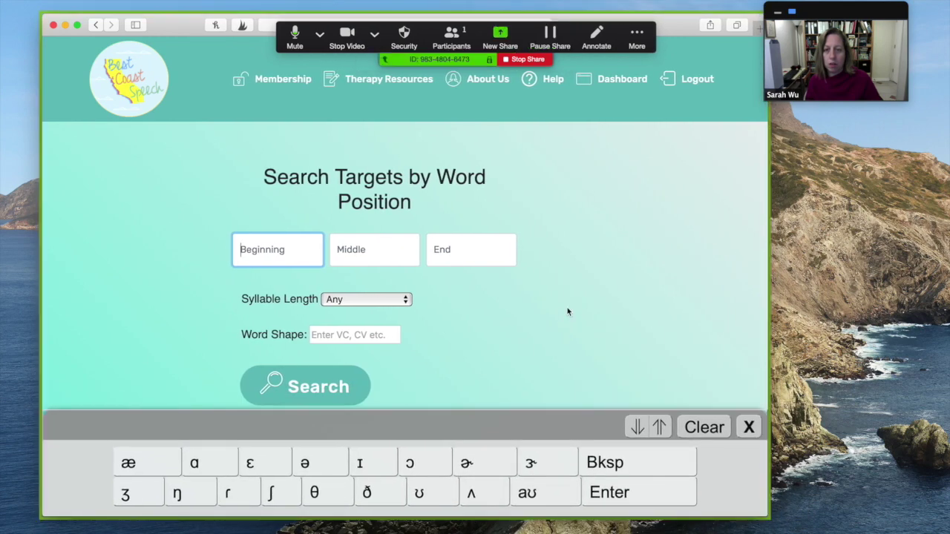
mouse_move(314, 260)
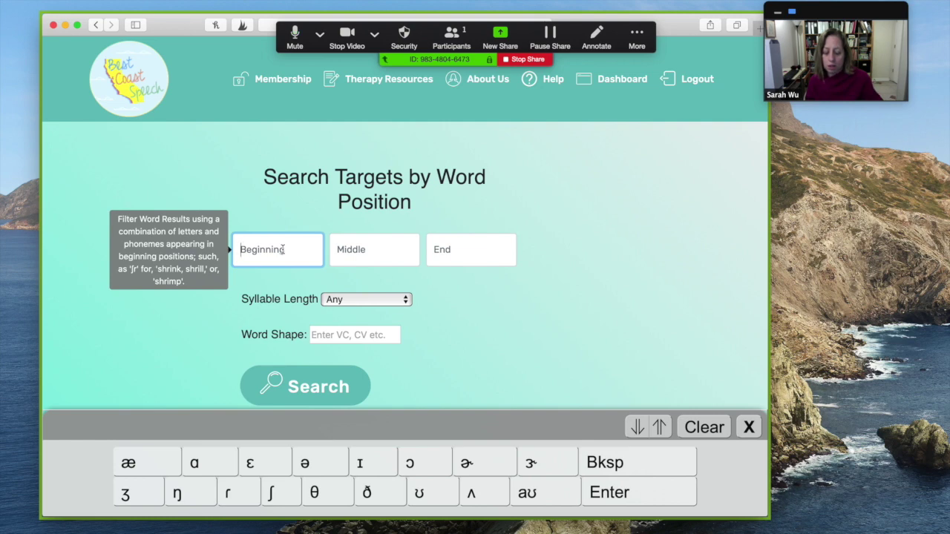
text(s)
click(369, 248)
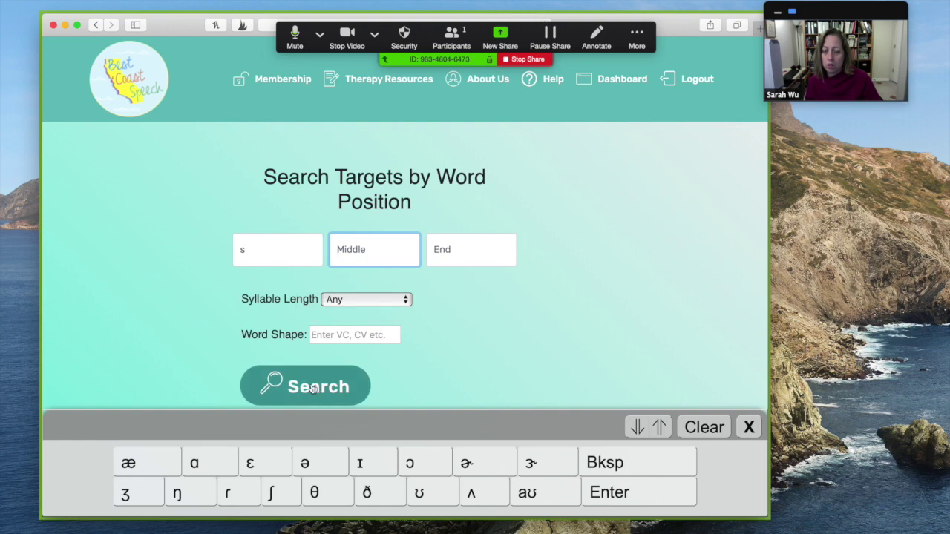
click(383, 299)
click(441, 303)
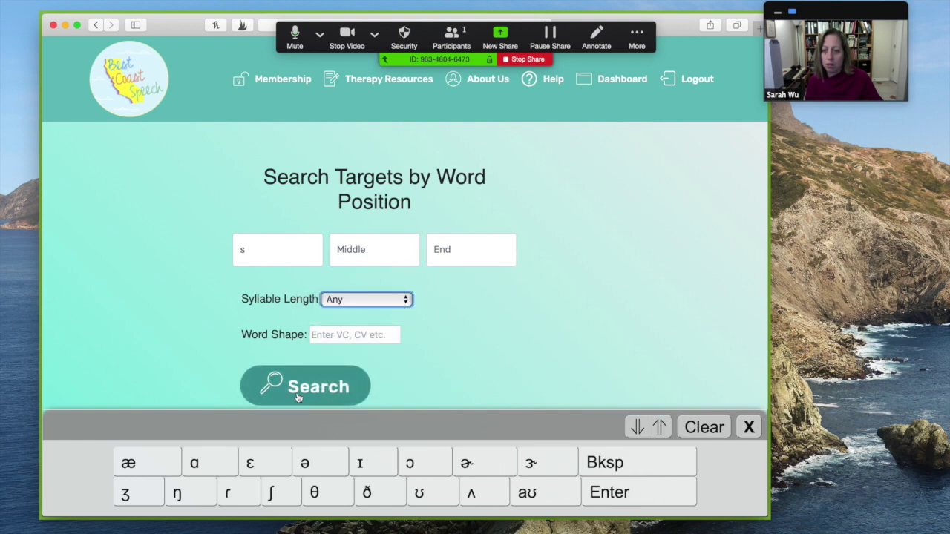
click(297, 397)
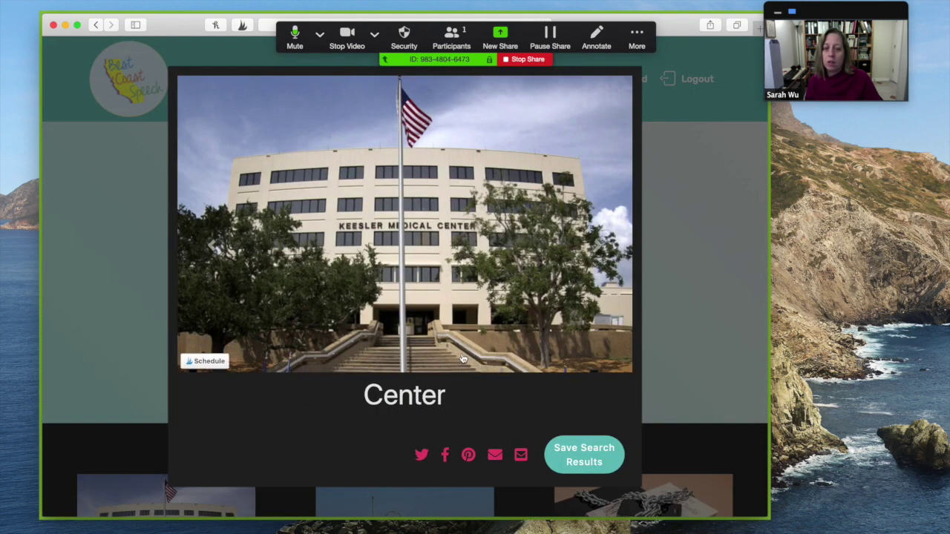
Close the enlarged picture, look over the result cards and open the Center card again.
click(110, 260)
scroll(341, 289, down, 5)
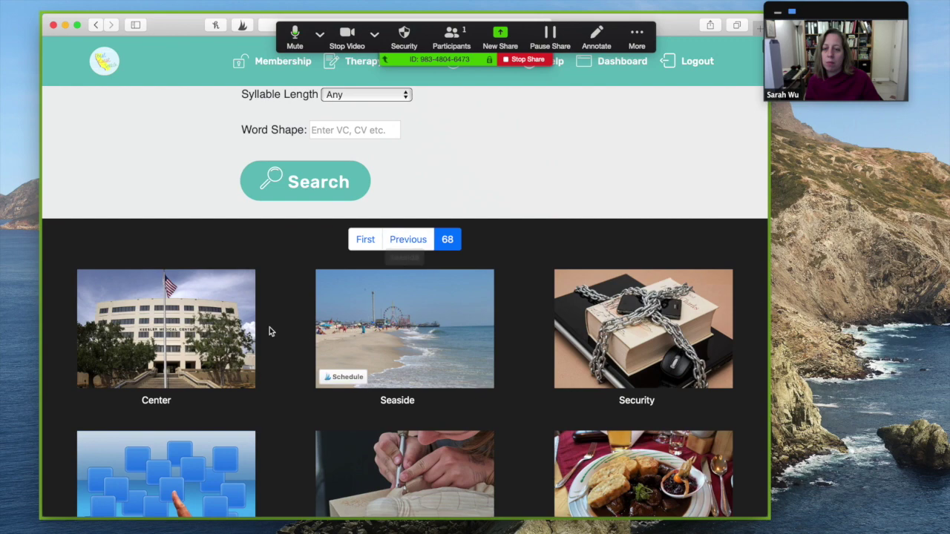
click(213, 321)
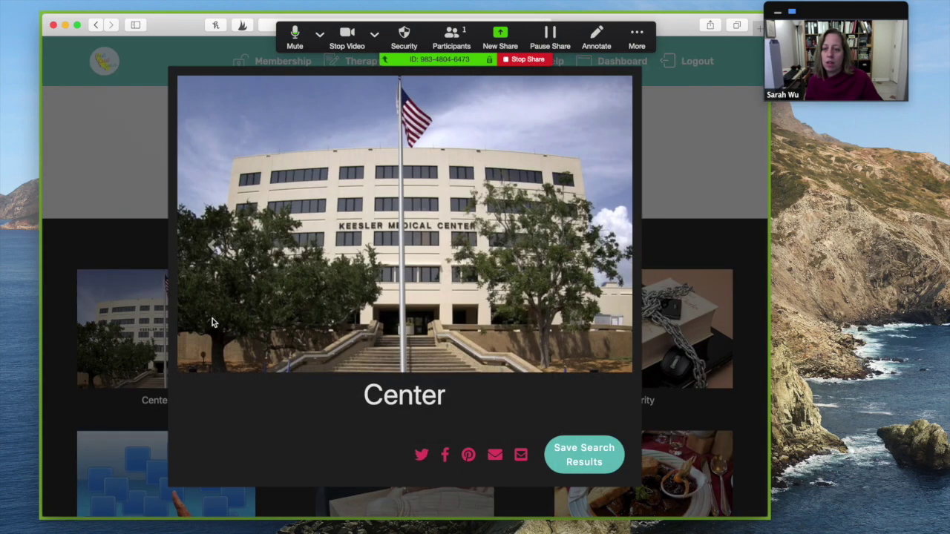
Start saving the search results under the name S Sounds in the existing Students folder.
click(578, 456)
click(275, 139)
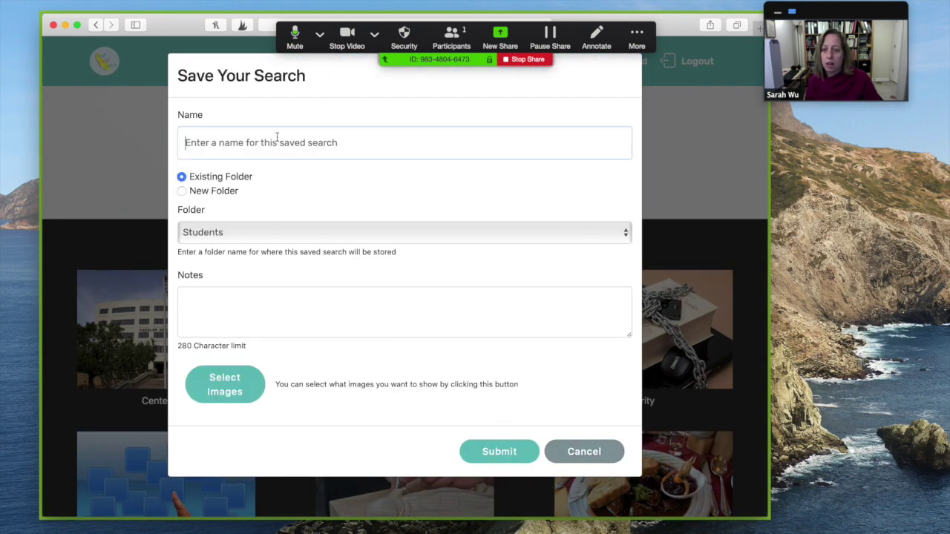
text(S Sounds)
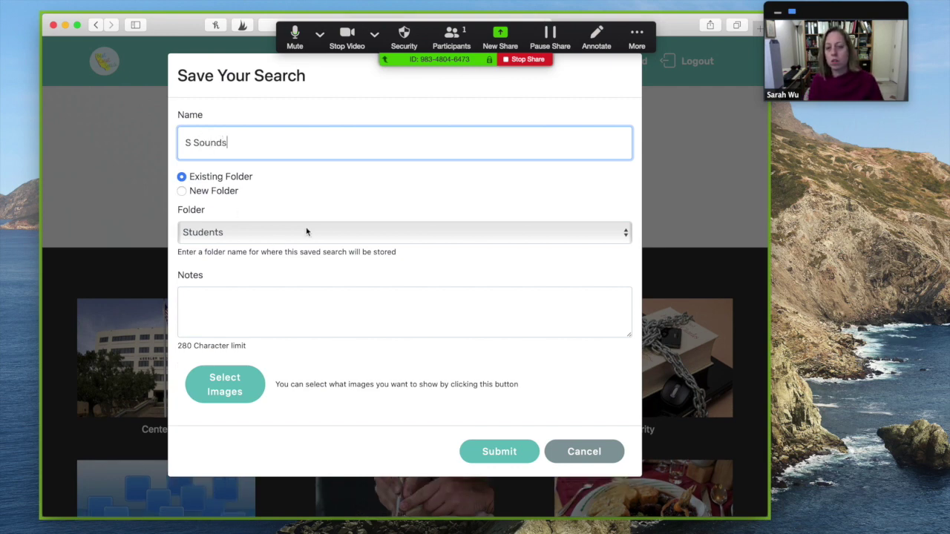
click(307, 233)
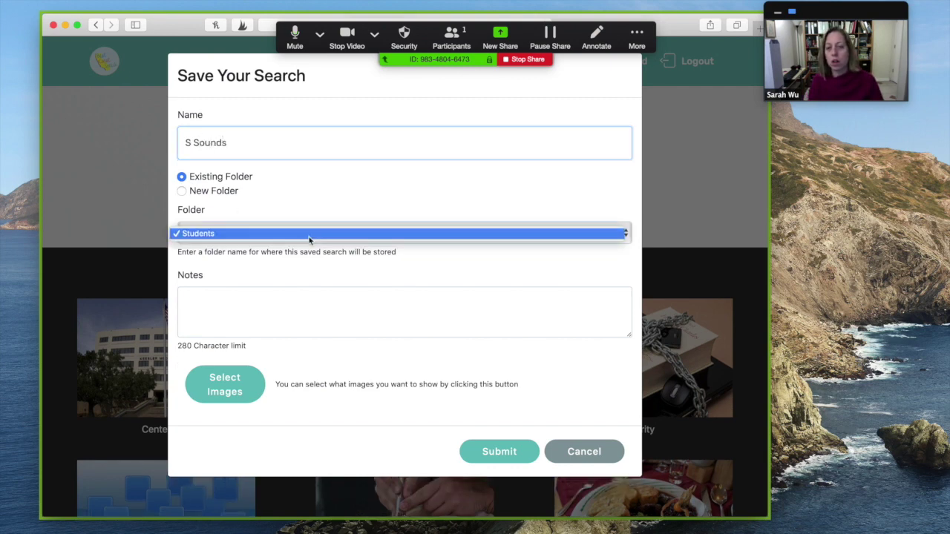
click(225, 234)
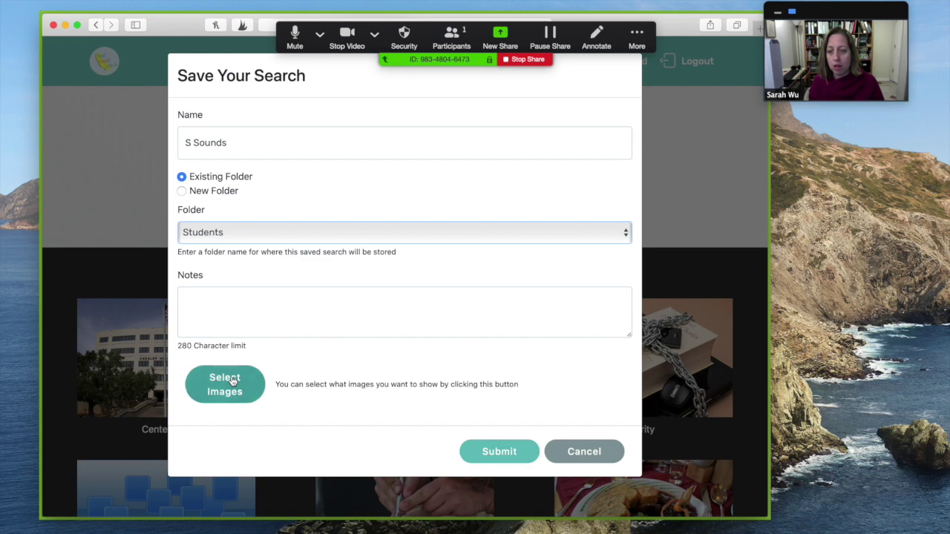
Go to the image selection for the saved search and look through the picture results.
click(232, 381)
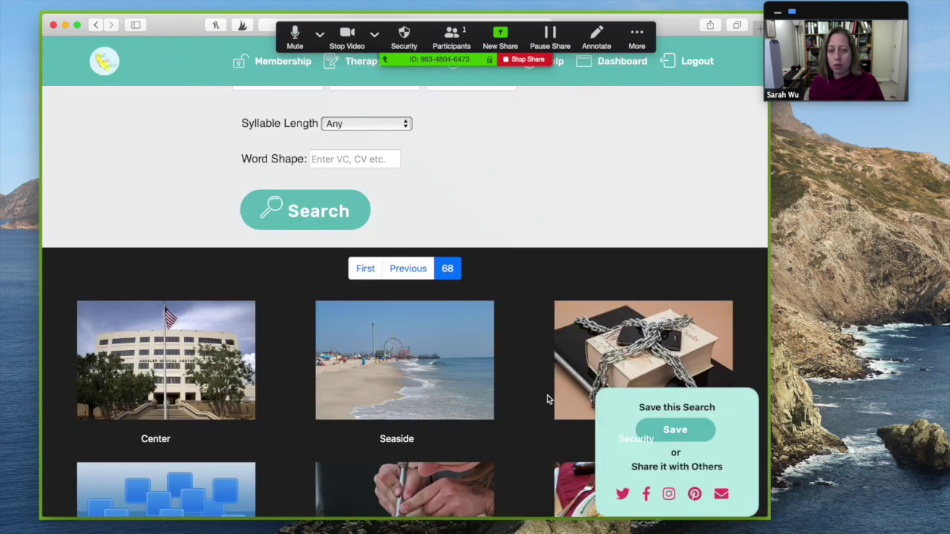
scroll(524, 383, down, 5)
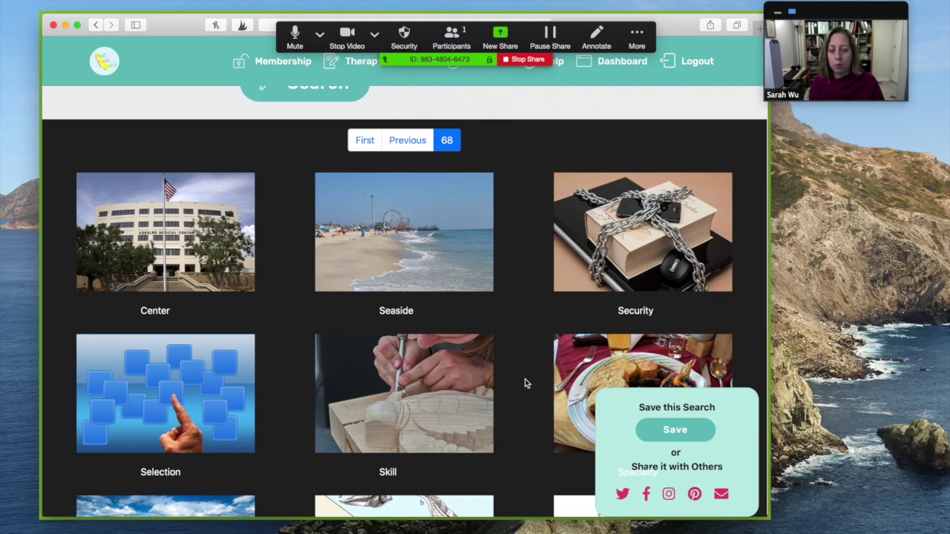
scroll(526, 381, down, 5)
scroll(307, 100, up, 15)
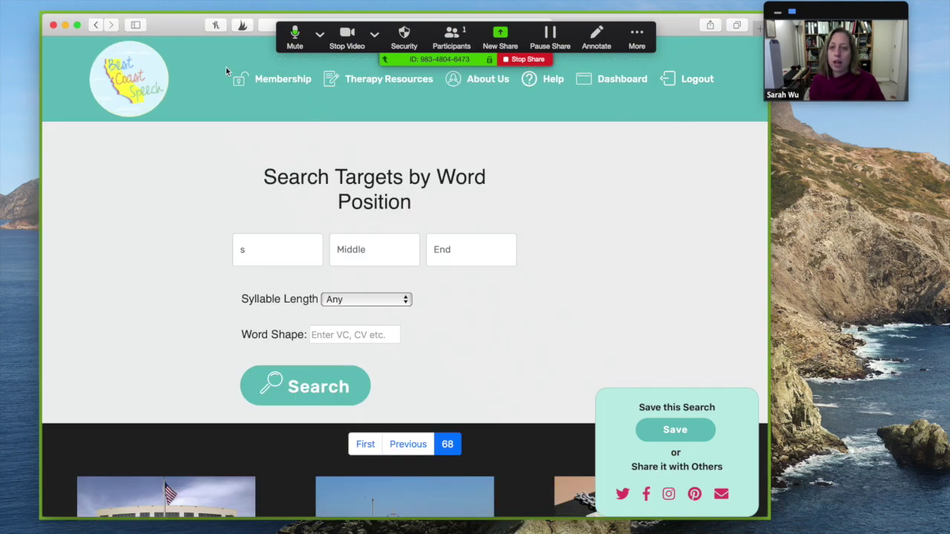
Close the shared Best Coast Speech window and start sharing the Safari window "Time for Kids".
click(53, 25)
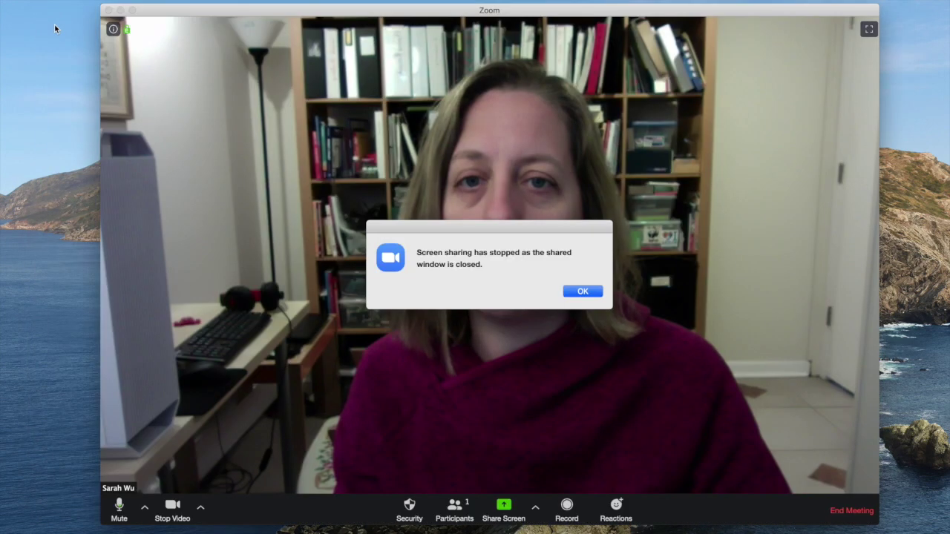
click(584, 291)
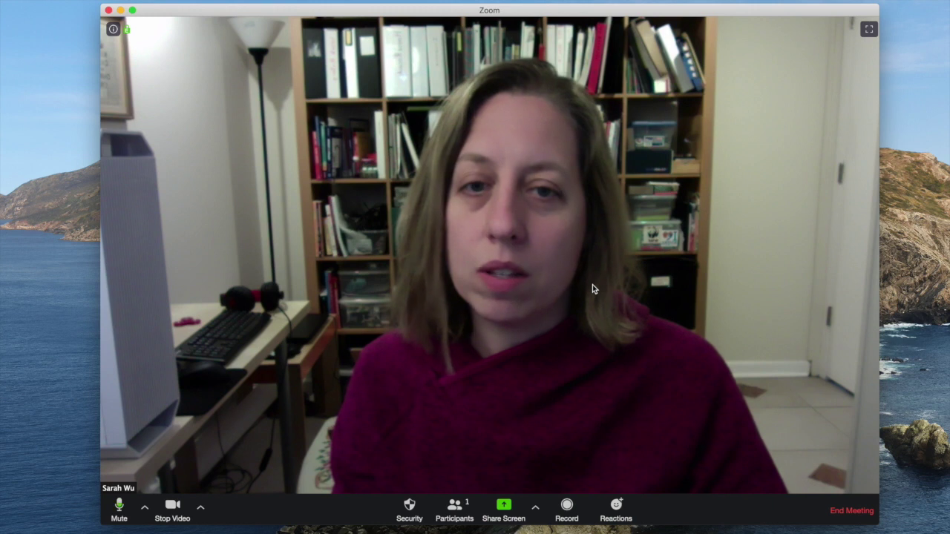
click(505, 508)
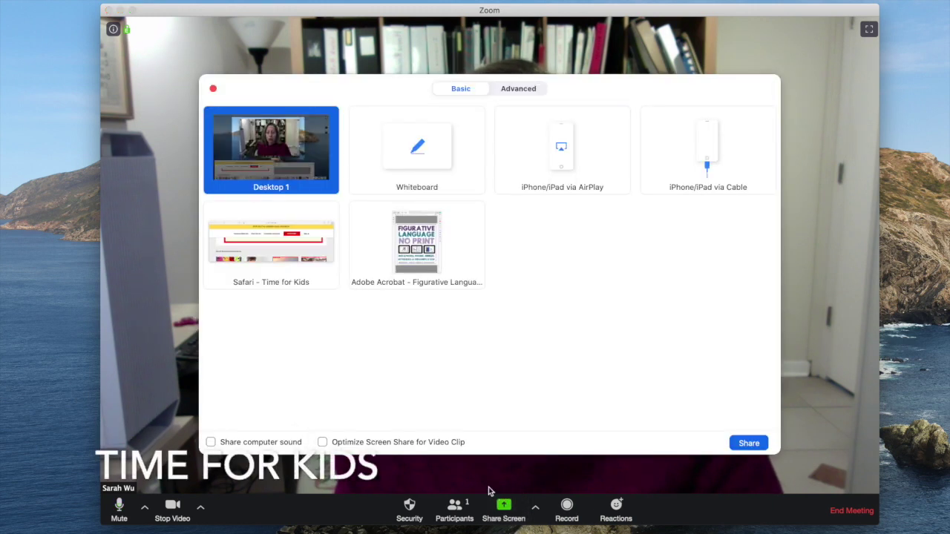
click(282, 262)
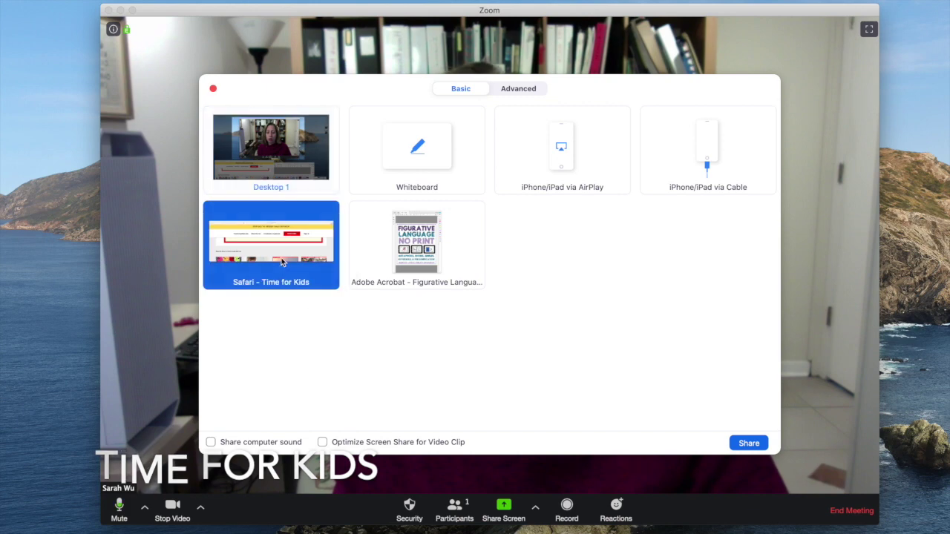
click(749, 443)
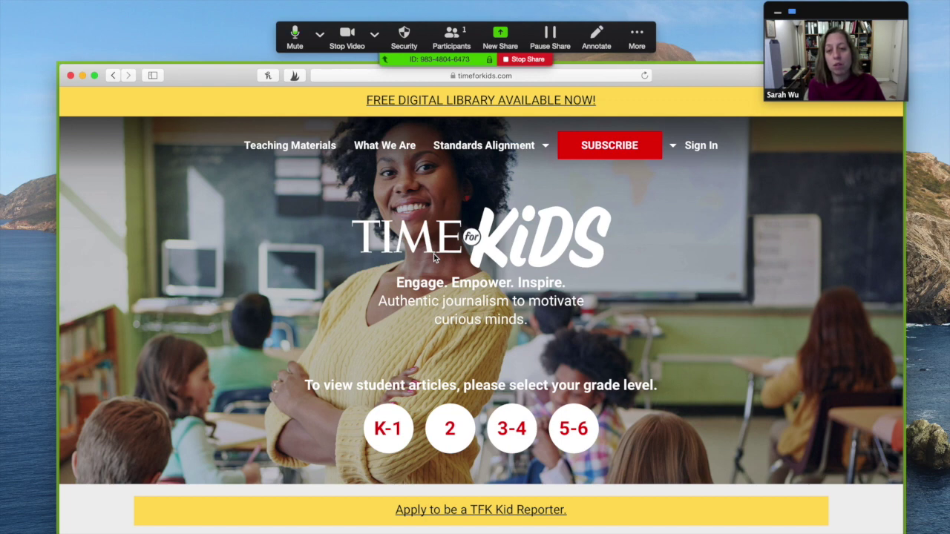
Look through the Time for Kids home page and read into the Grade K-1 article "Welcome to the Crayola Factory!".
scroll(435, 257, down, 5)
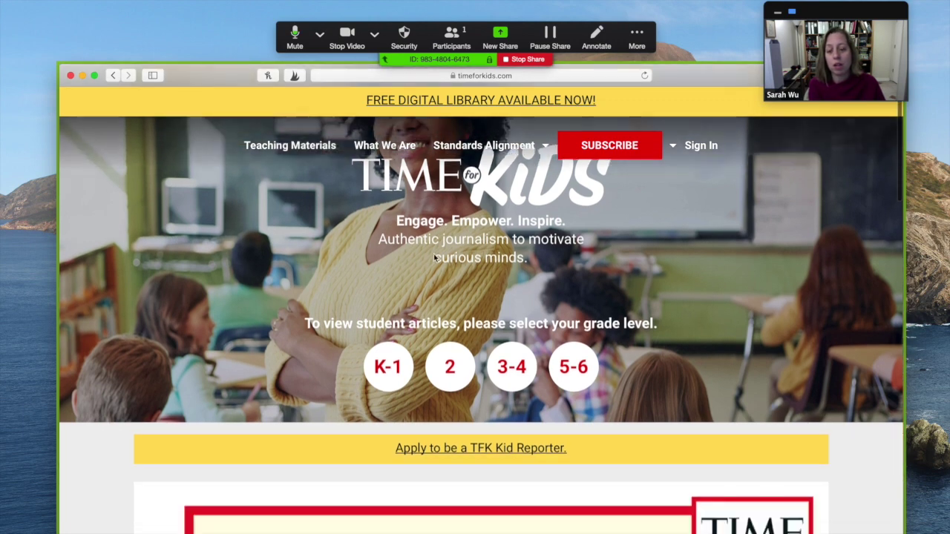
scroll(434, 256, down, 8)
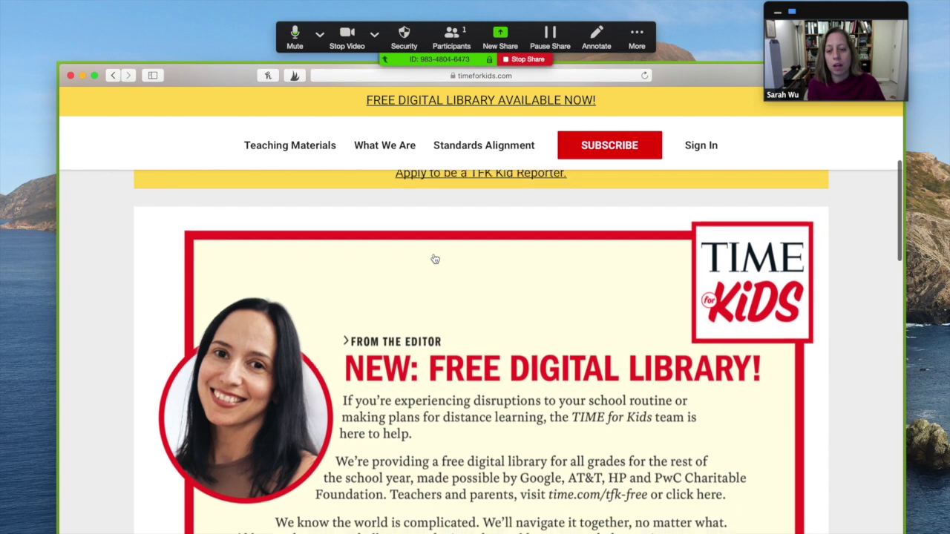
scroll(435, 258, up, 1)
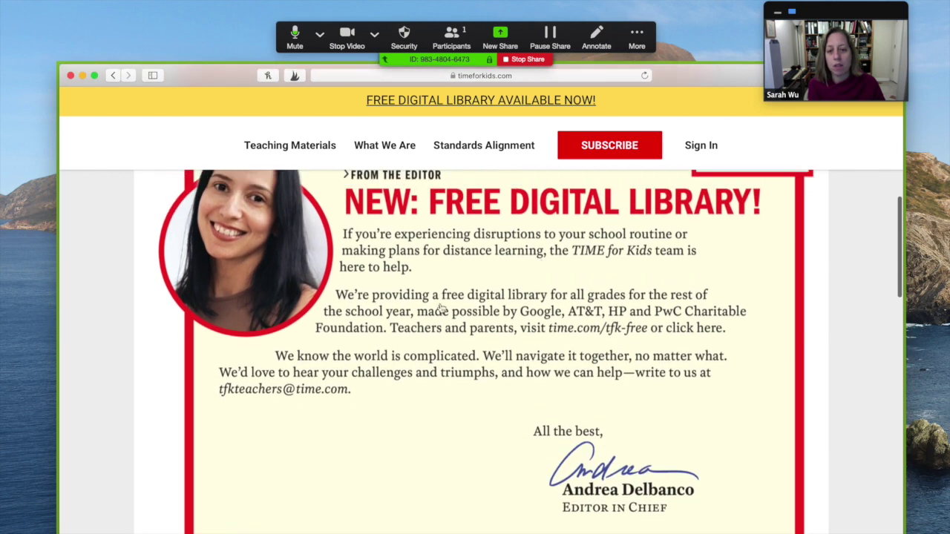
scroll(511, 287, down, 10)
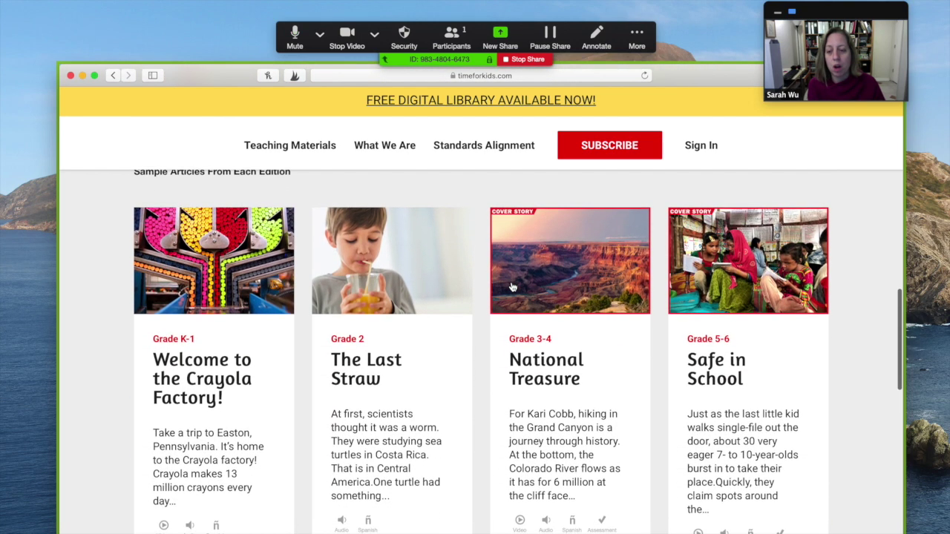
click(201, 336)
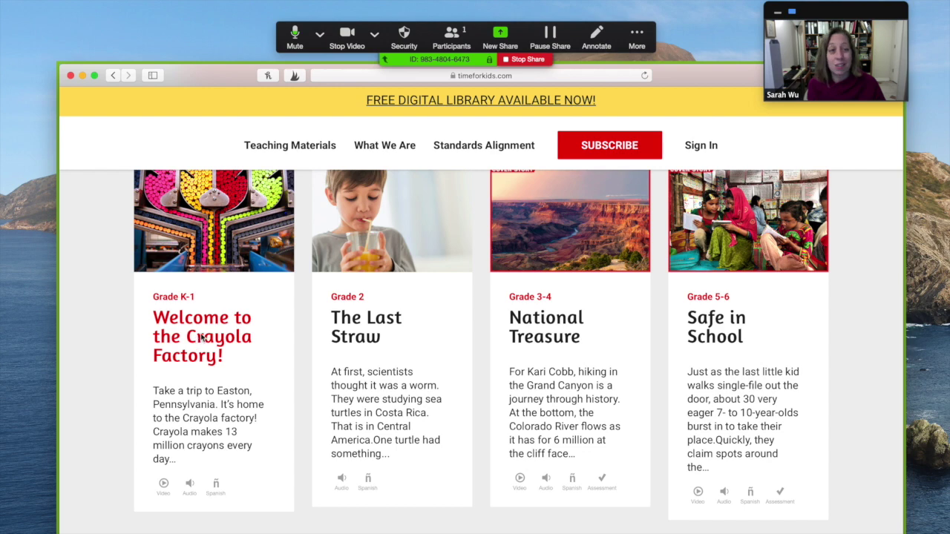
scroll(201, 337, down, 2)
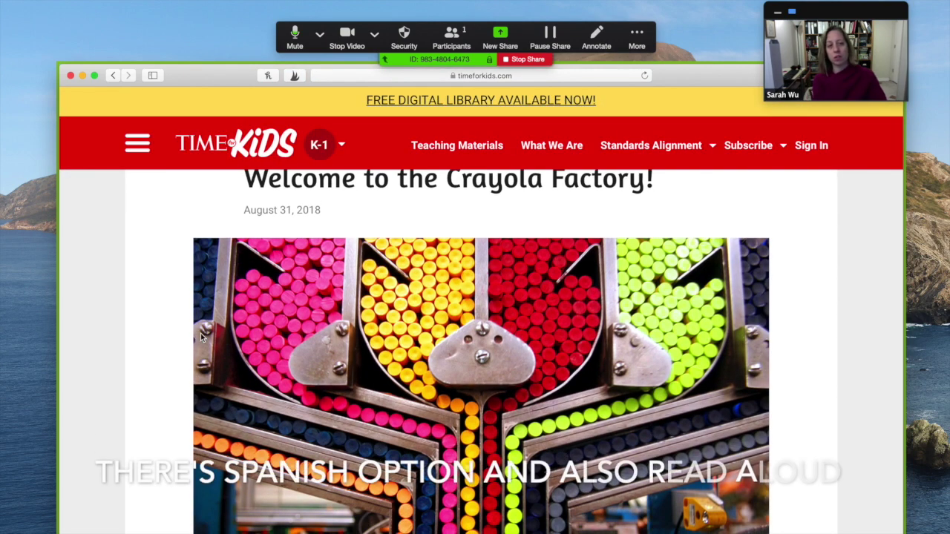
scroll(201, 337, down, 1)
scroll(245, 223, up, 4)
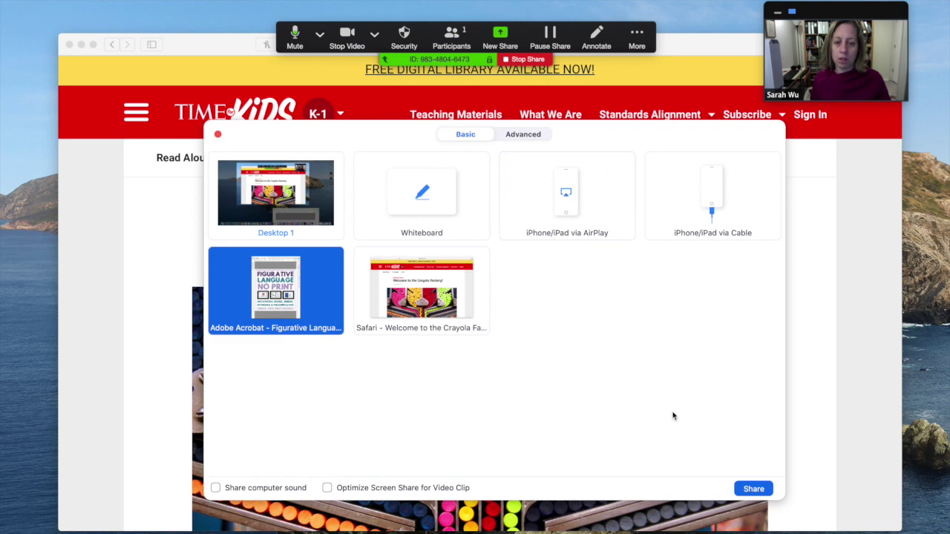
Share the Adobe Acrobat window with the Figurative Language No Print PDF, move it up and close the Safari window behind it.
key(Return)
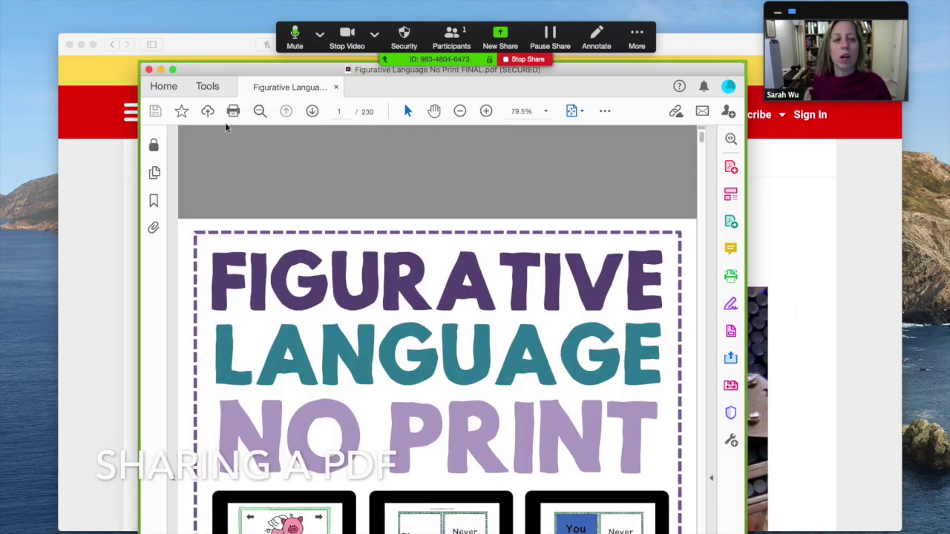
drag(241, 75, 239, 51)
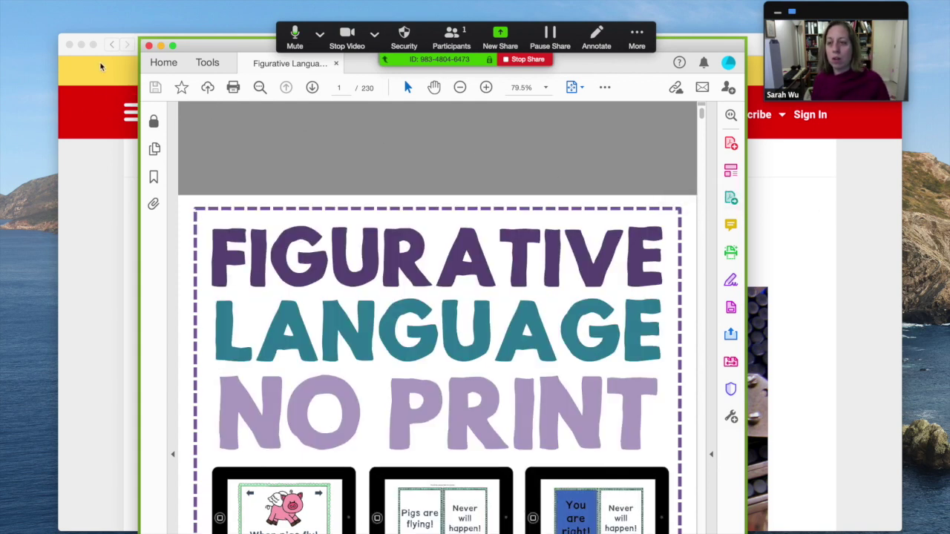
click(71, 46)
double_click(276, 43)
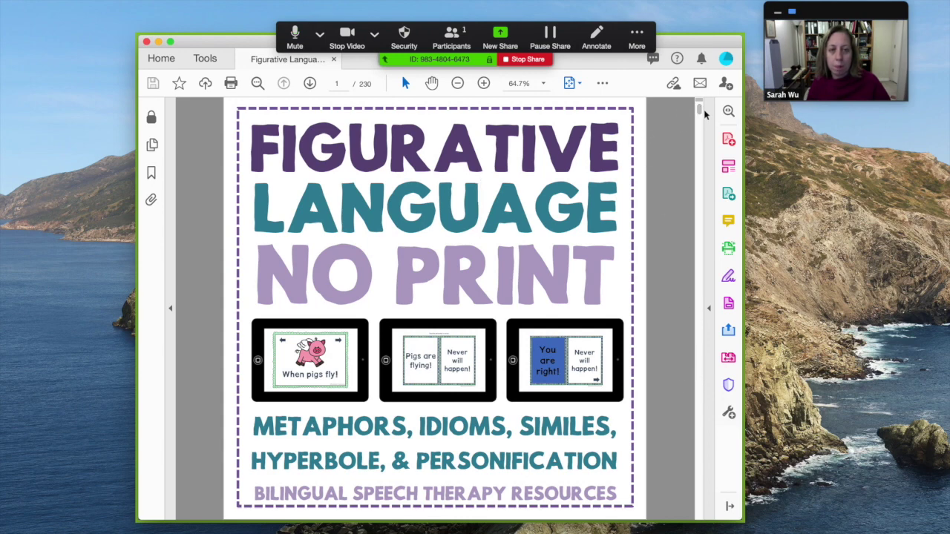
Go to the PDF's Metaphor page and follow its linked arrows through "He's the class clown!" to the answer choices.
drag(701, 112, 699, 115)
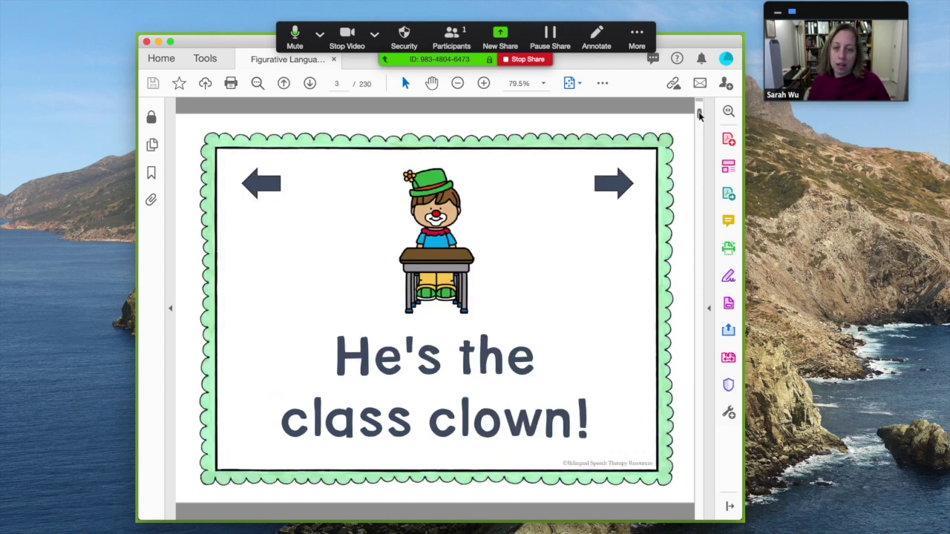
drag(700, 111, 702, 104)
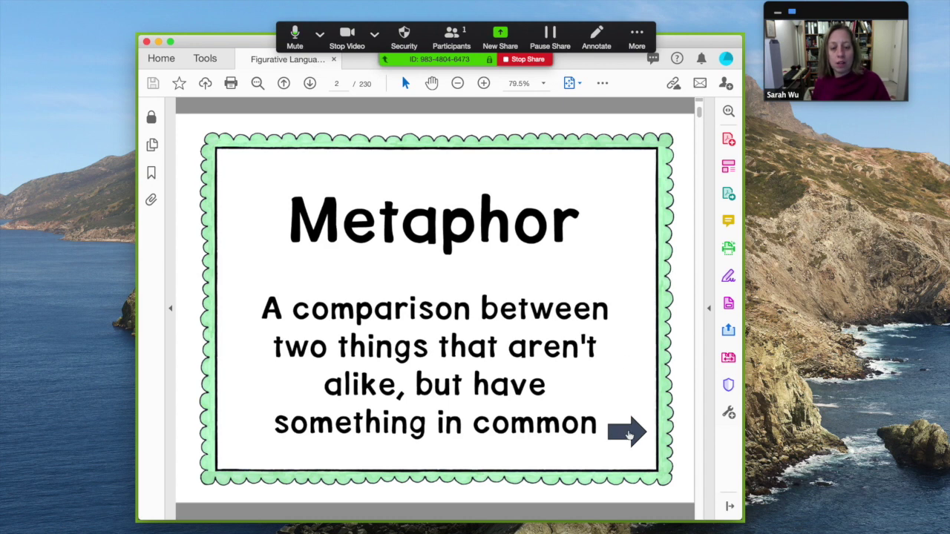
click(628, 434)
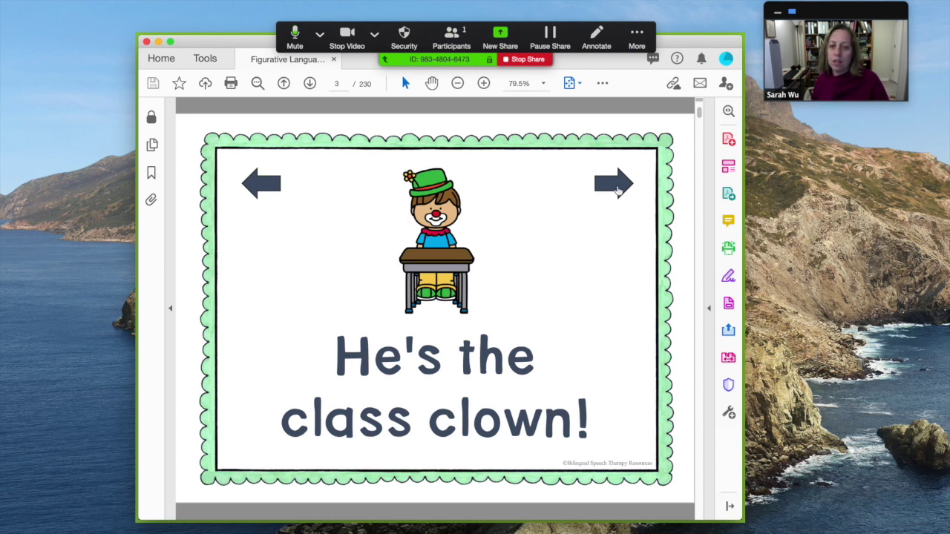
click(618, 191)
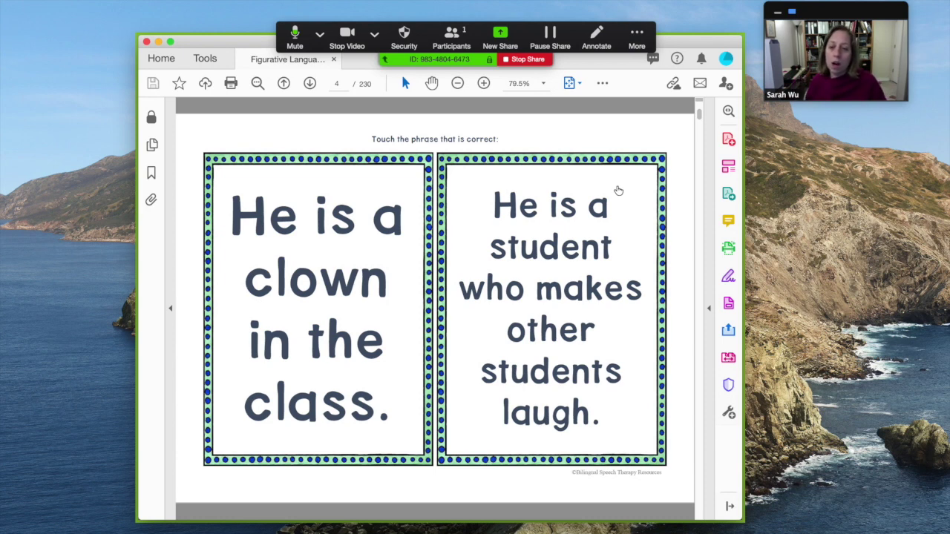
Answer the class clown question with "He is a student who makes other students laugh." and continue to the walking dictionary answer choices.
click(429, 204)
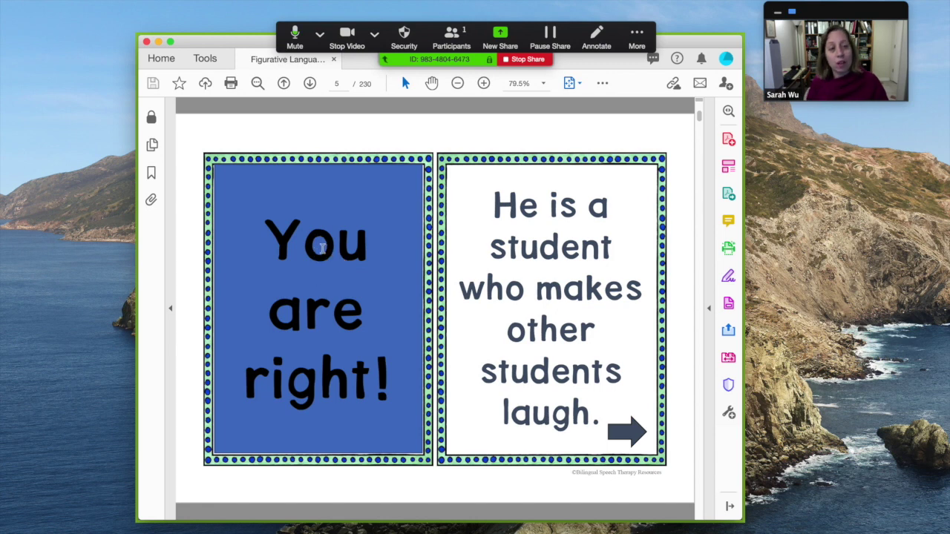
click(627, 431)
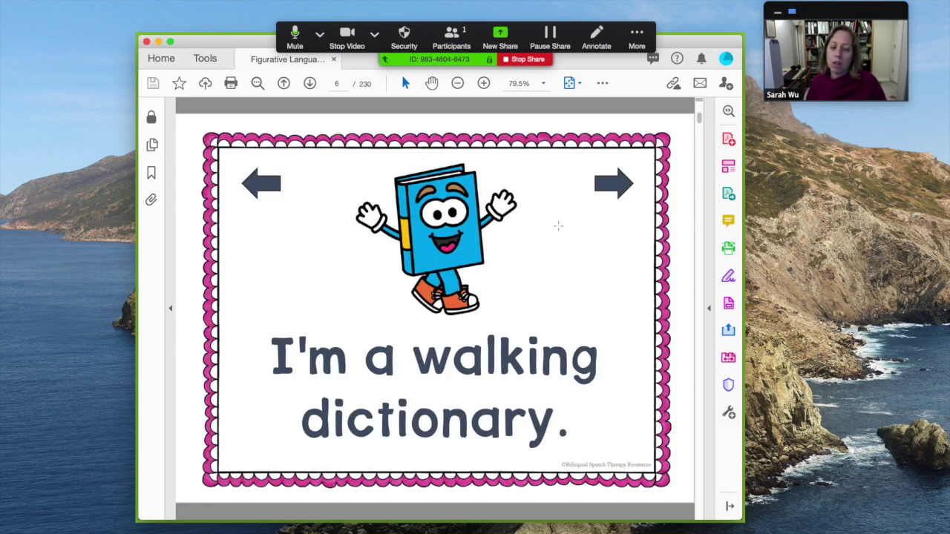
click(613, 180)
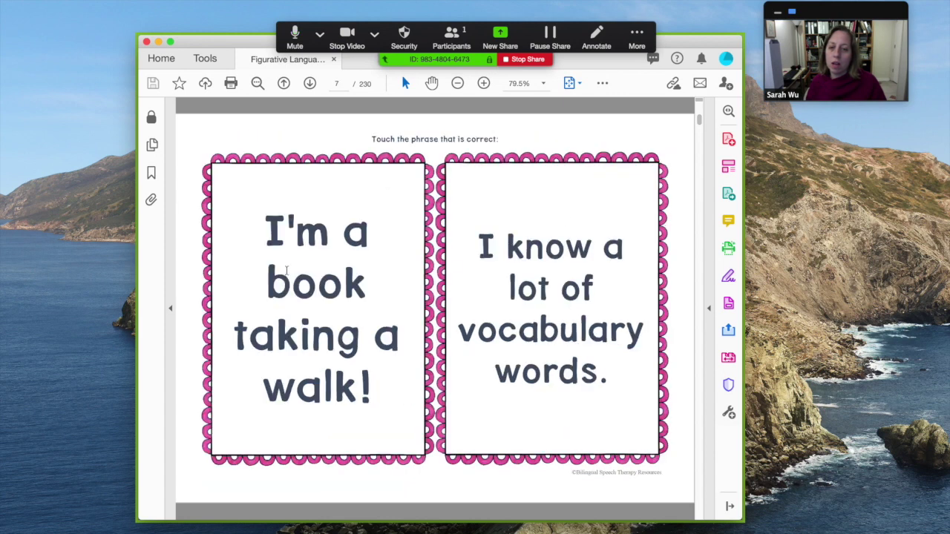
Try the wrong answer "I'm a book taking a walk!" and go back to the "I'm a walking dictionary." page.
double_click(317, 267)
click(319, 325)
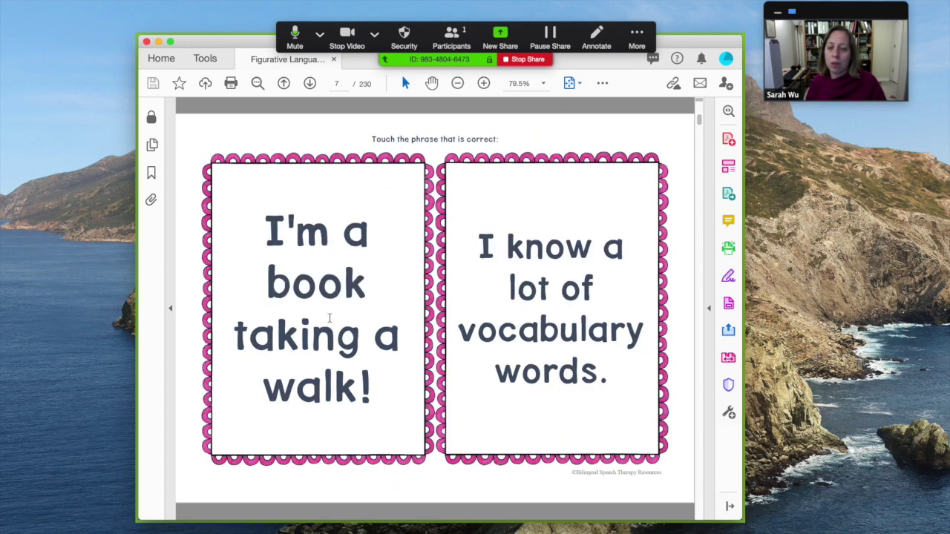
key(Left)
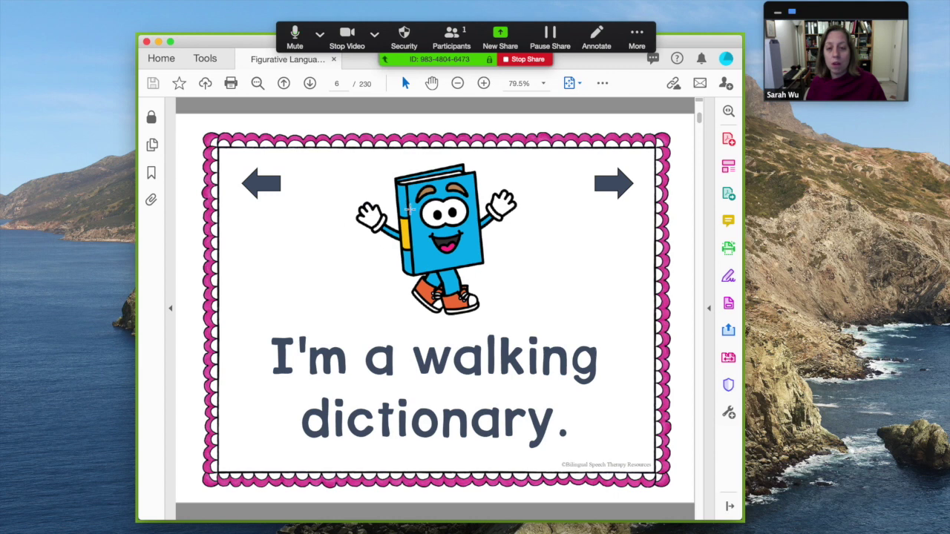
Answer the walking dictionary question with "I know a lot of vocabulary words." and advance to the "This class is a zoo!" page.
click(610, 187)
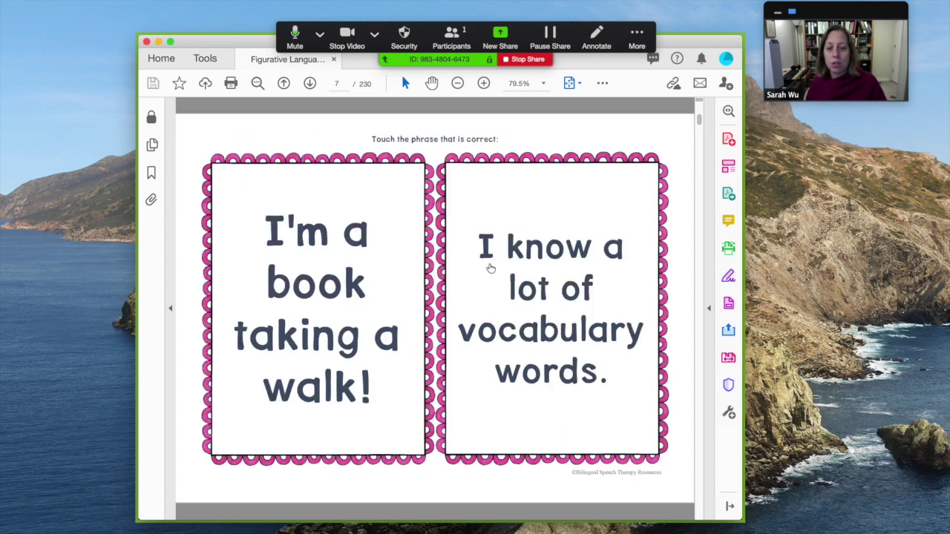
click(569, 290)
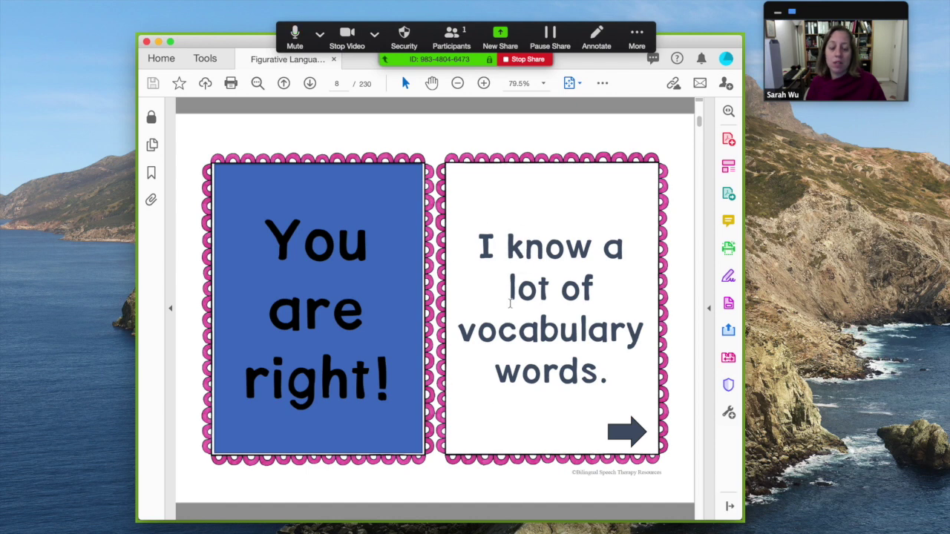
key(Right)
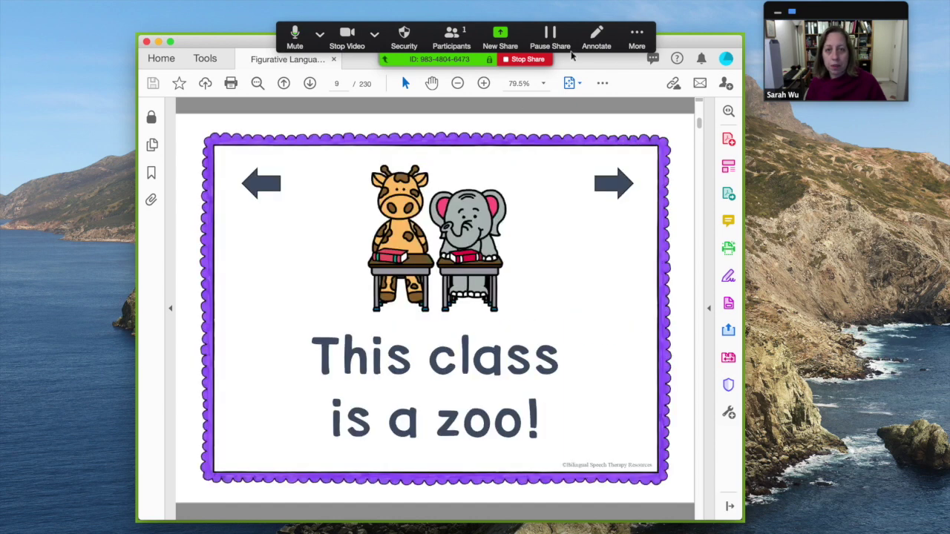
Annotate the shared page by underlining both text lines of "This class is a zoo!" with light blue freehand strokes.
click(598, 39)
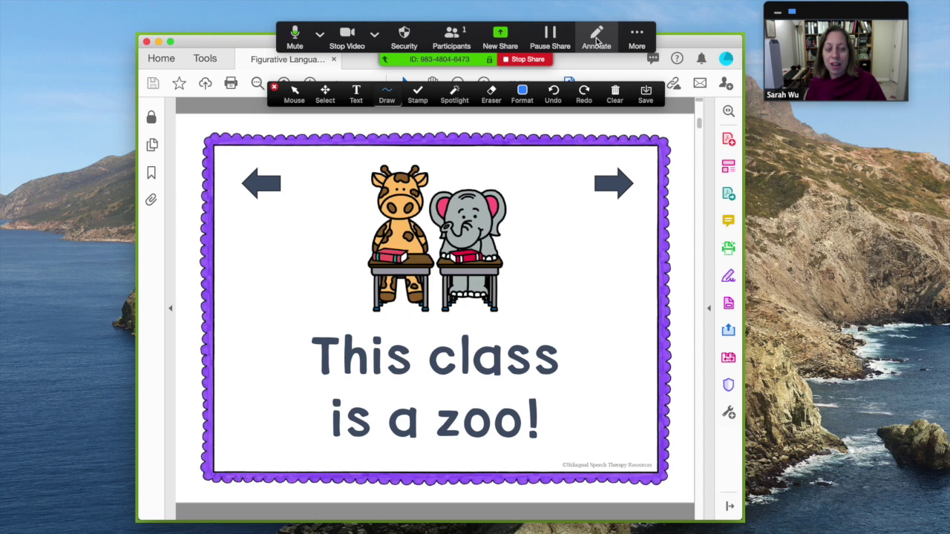
click(385, 95)
click(351, 150)
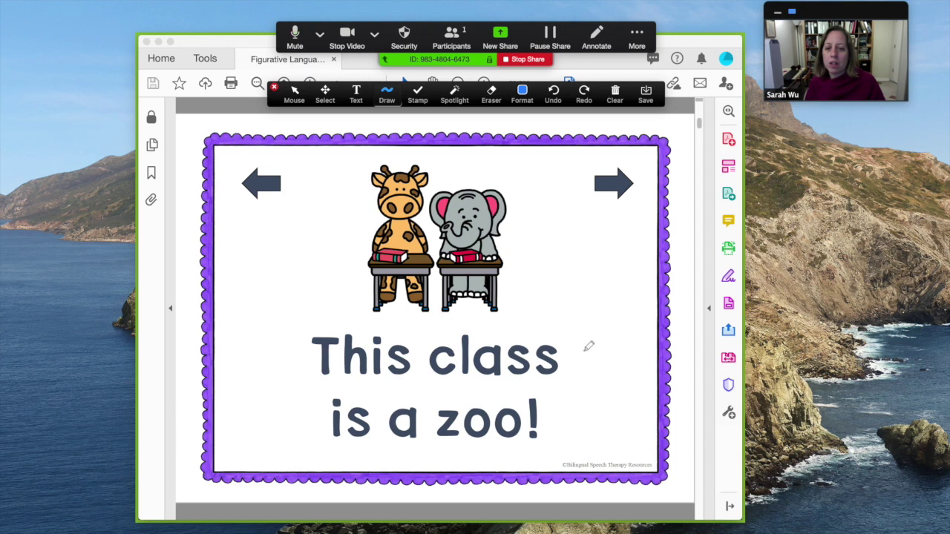
drag(282, 381, 584, 392)
drag(304, 444, 604, 451)
Stamp four stars beside the phrase "This class is a zoo!" and close the annotation tools.
click(417, 95)
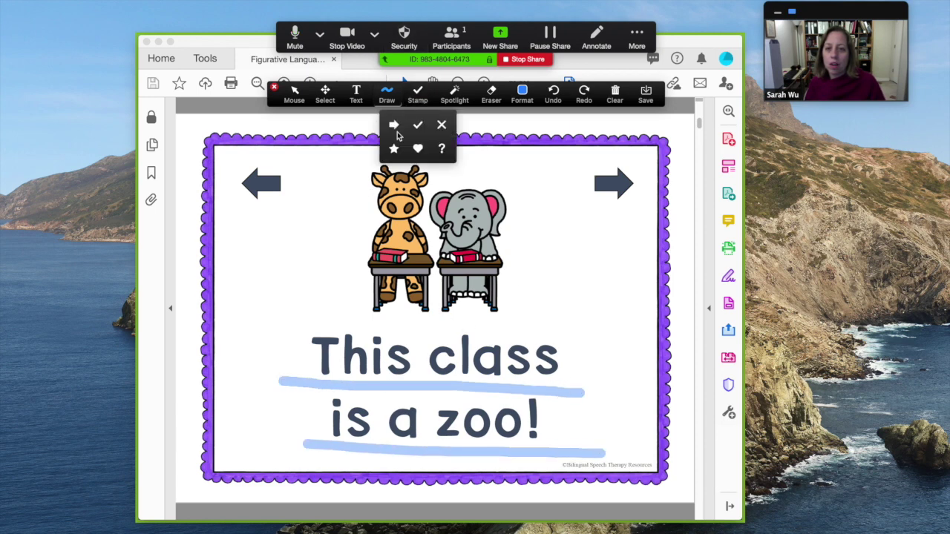
click(394, 149)
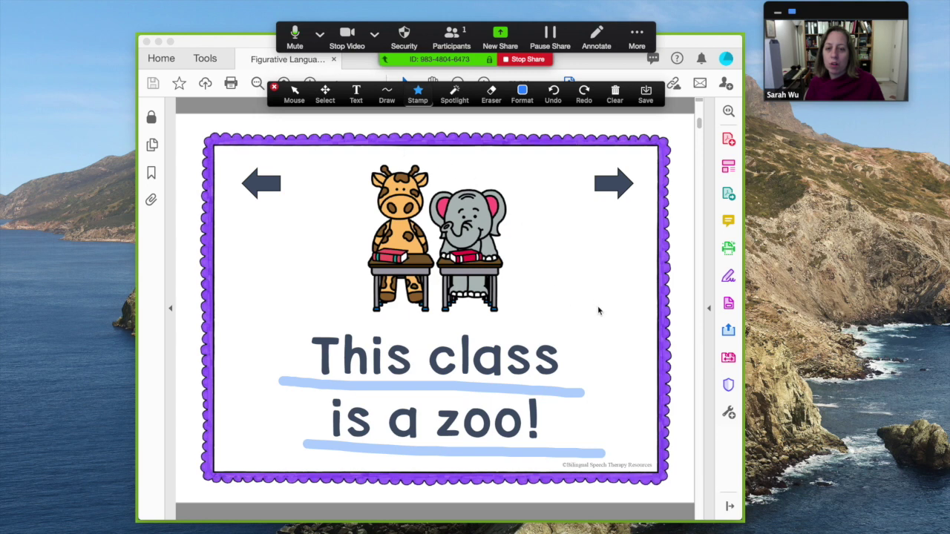
click(598, 330)
click(597, 365)
click(642, 382)
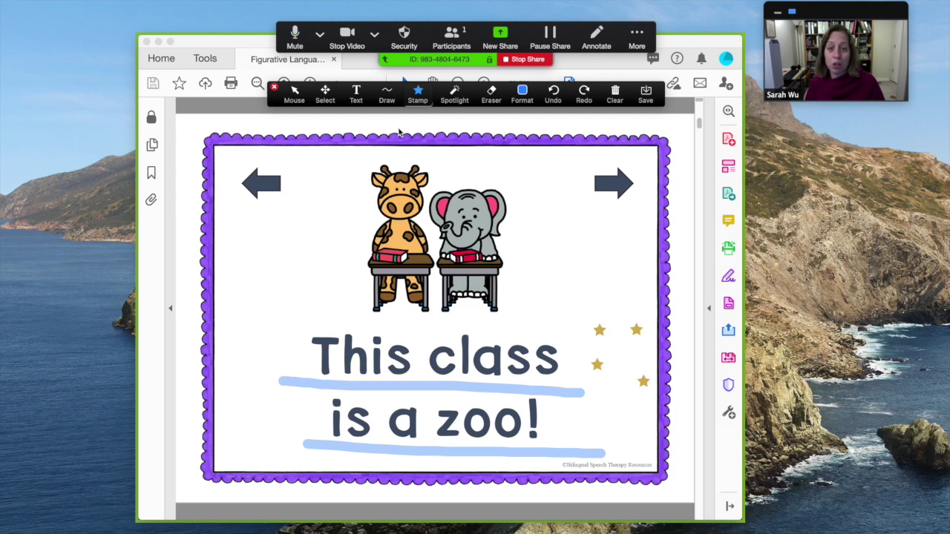
click(274, 87)
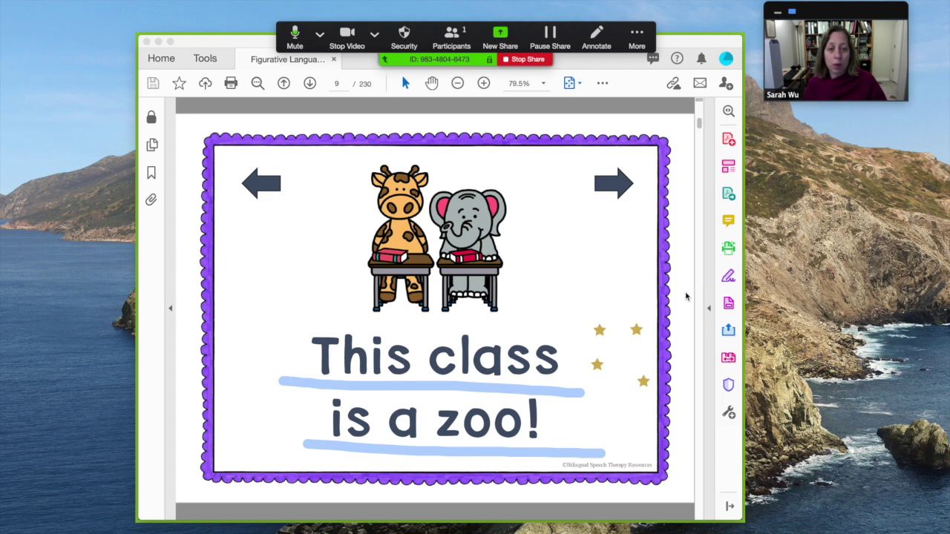
Reopen the annotation tools, clear all drawings and stamps from the shared page, and close the tools again.
click(596, 37)
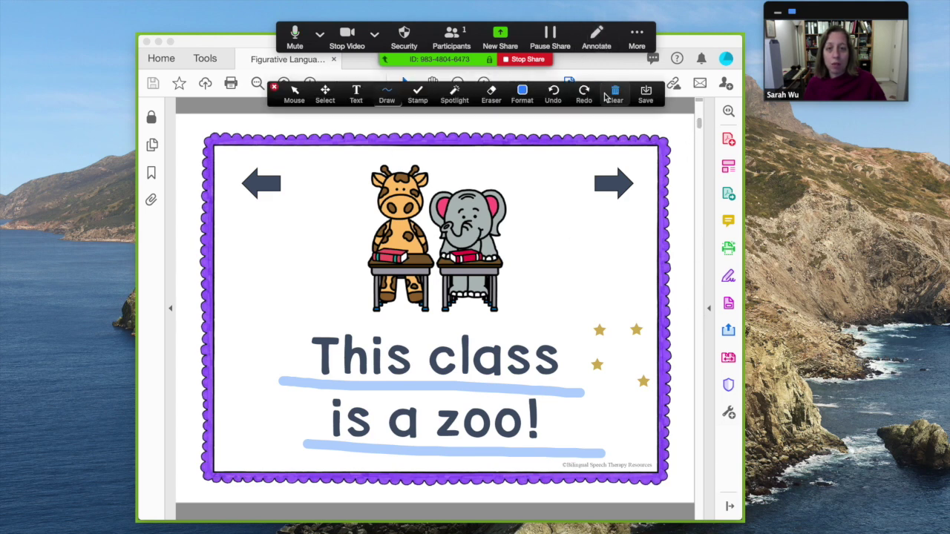
click(614, 94)
click(615, 121)
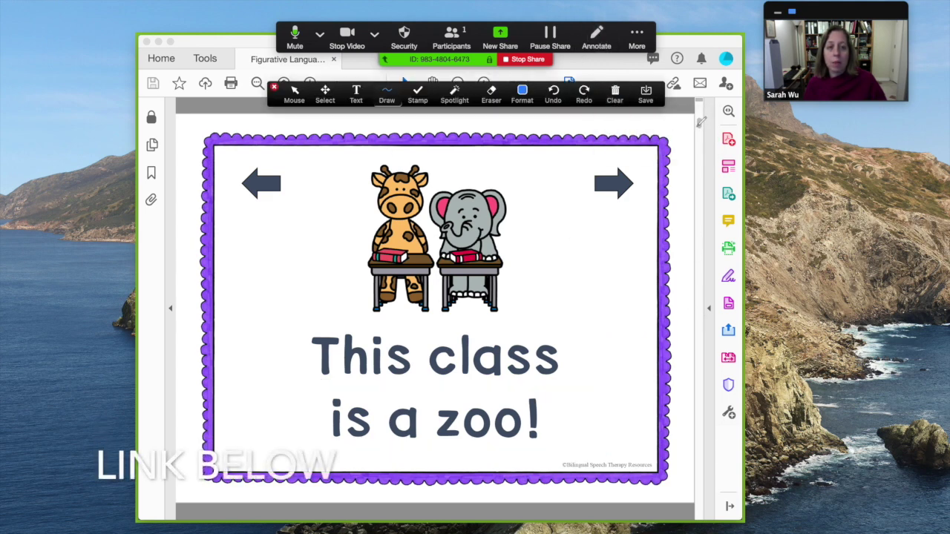
click(273, 87)
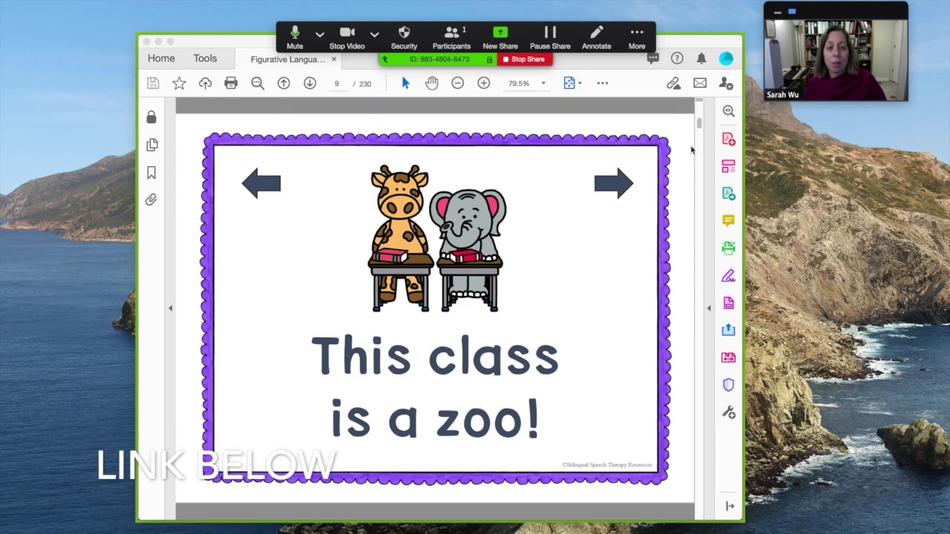
Return to the Figurative Language No Print cover page and stop the screen share.
drag(698, 123, 699, 111)
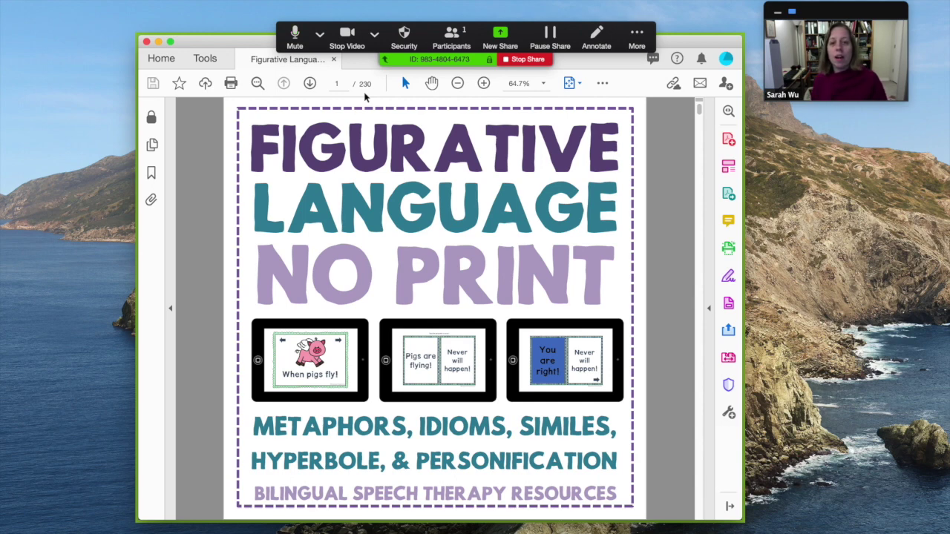
click(531, 60)
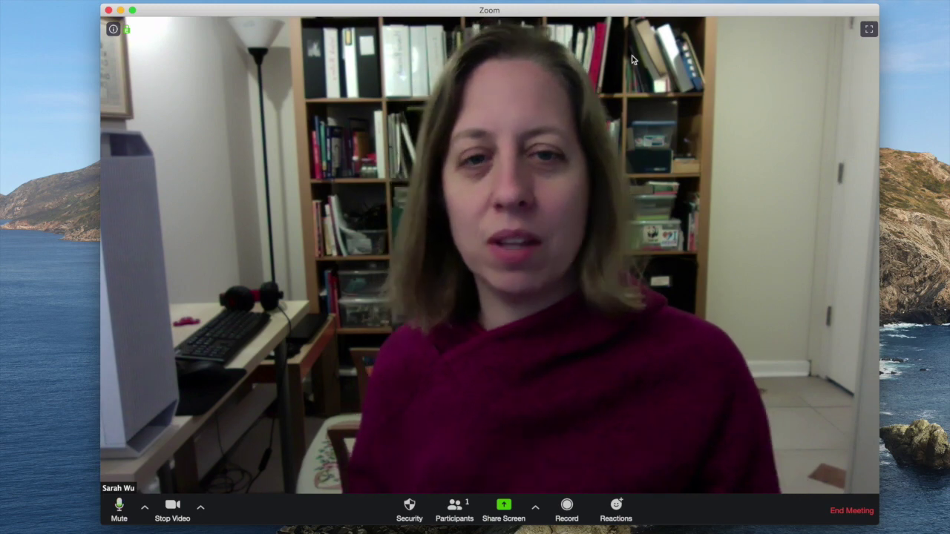